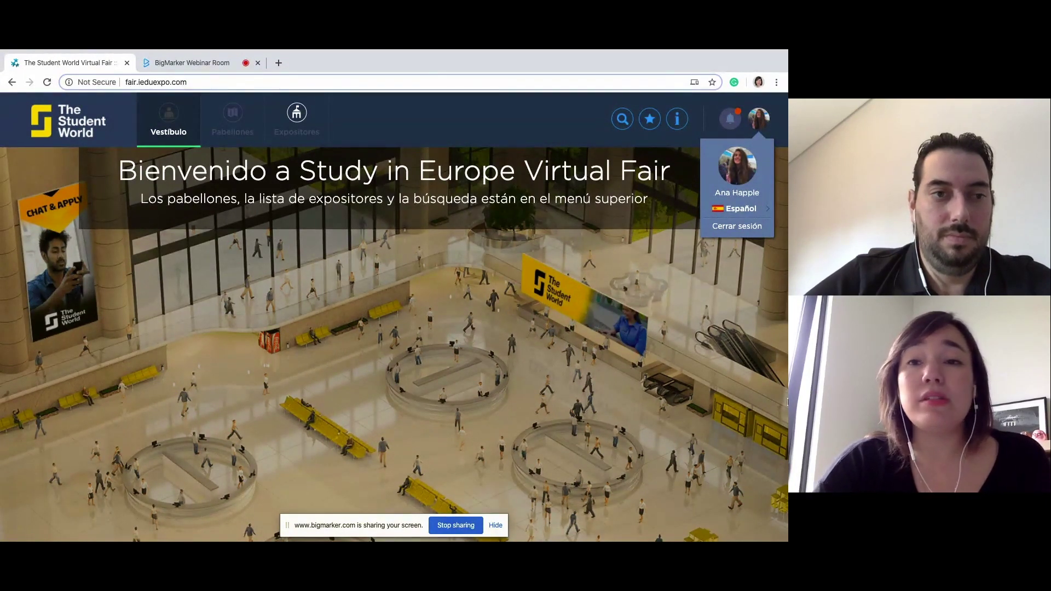
Open the profile menu to show the current interface language, Español
click(757, 213)
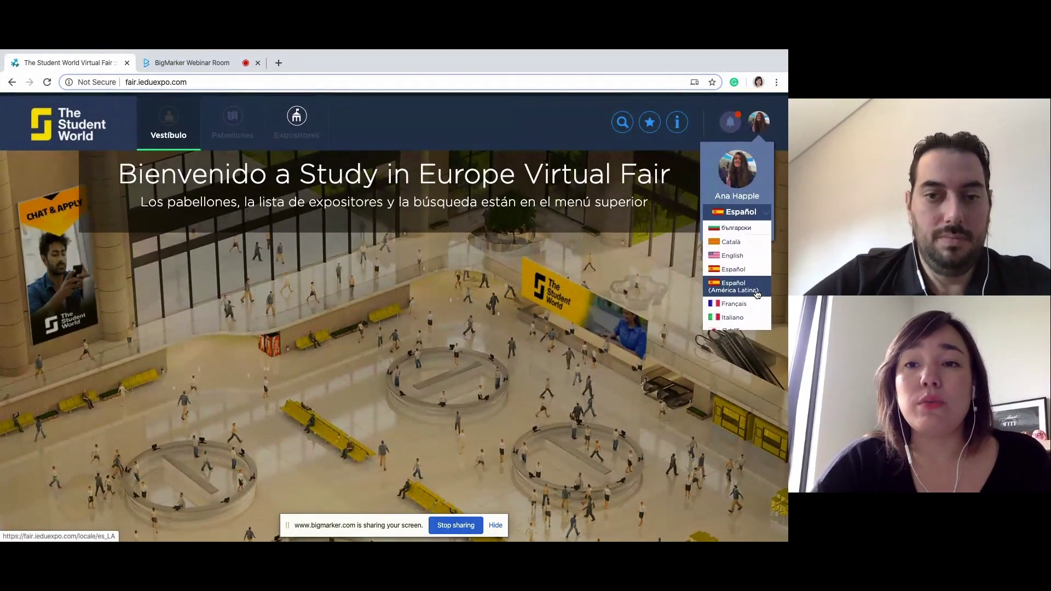
Switch the fair's interface language to English and go to the Pavilions page
scroll(757, 294, down, 5)
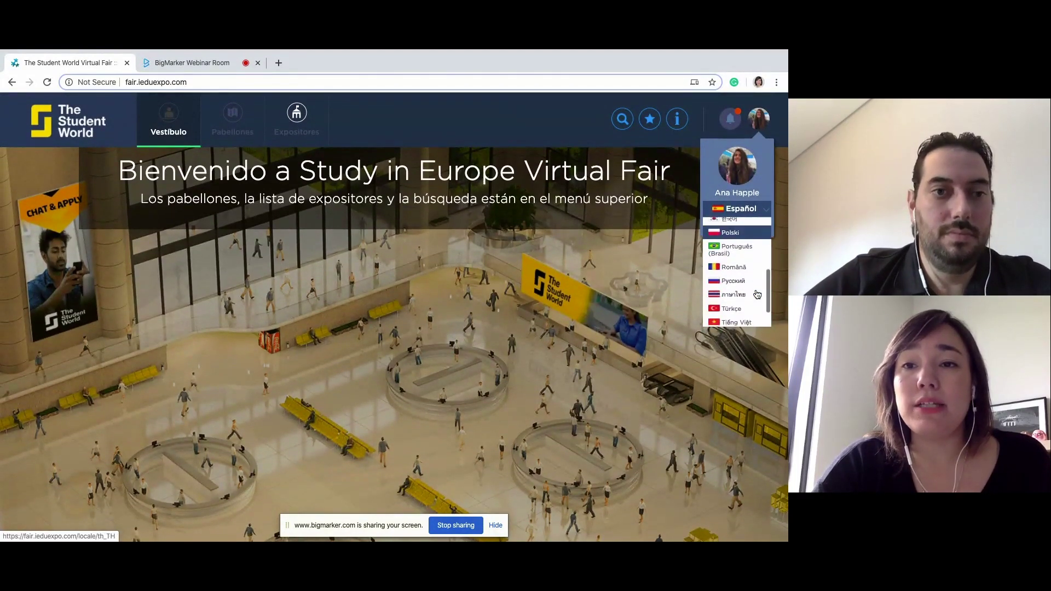
scroll(757, 294, up, 5)
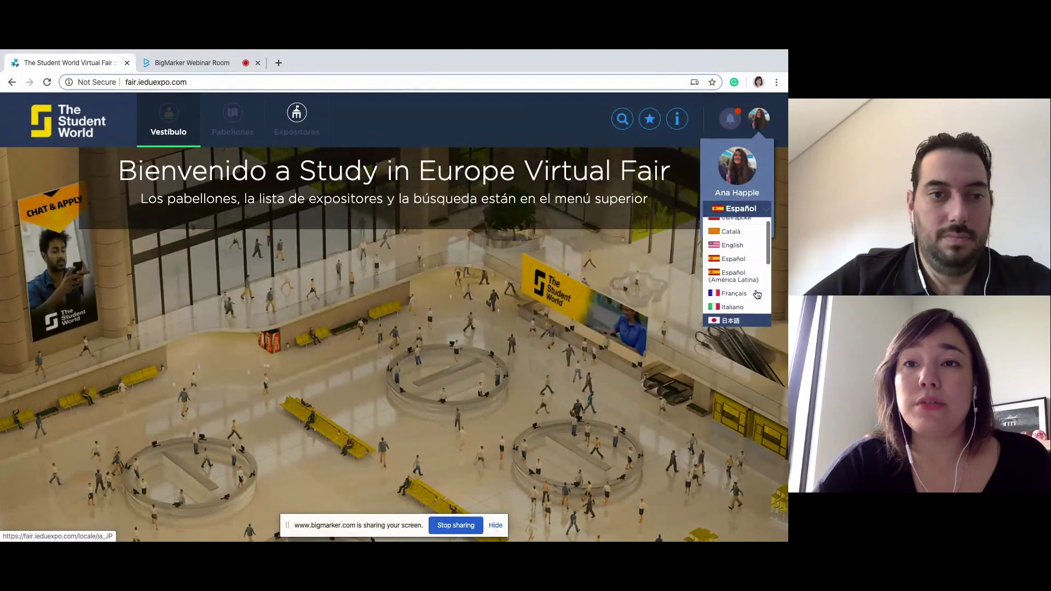
click(743, 253)
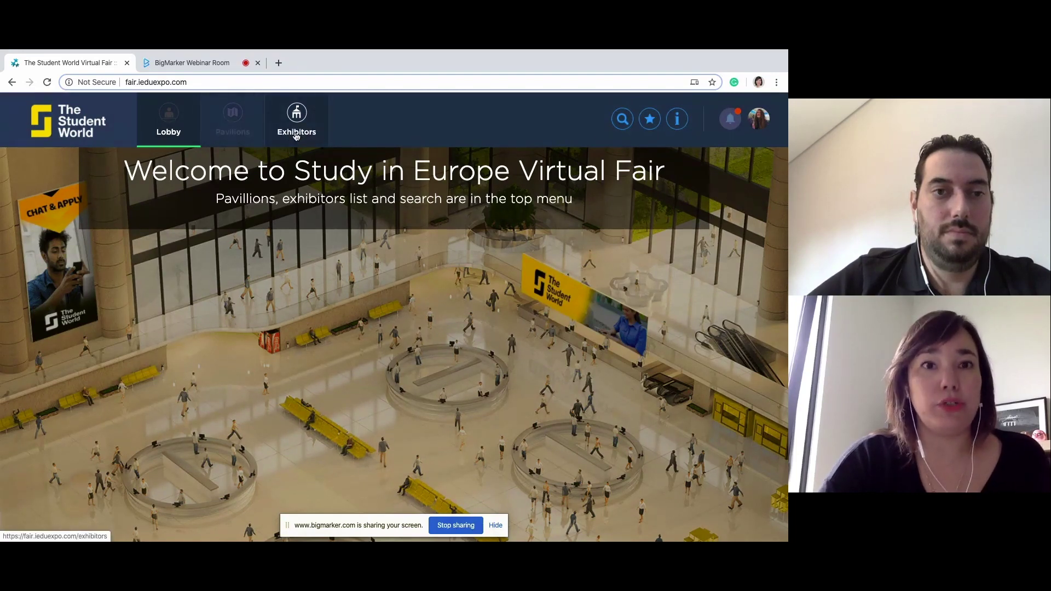
click(253, 134)
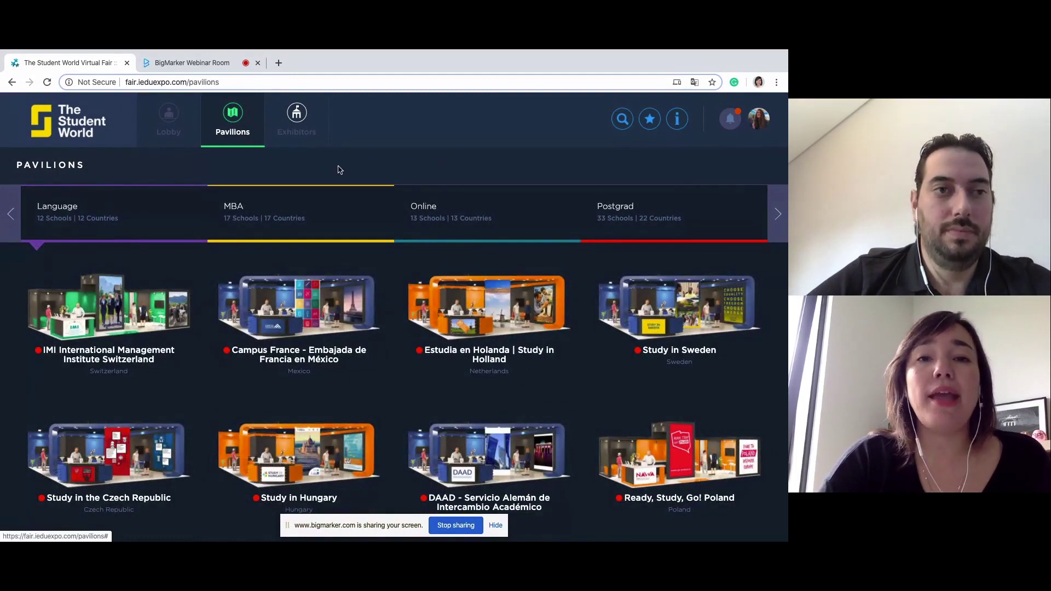
Page through the pavilion categories to Undergrad, then back to Online
click(777, 215)
click(776, 215)
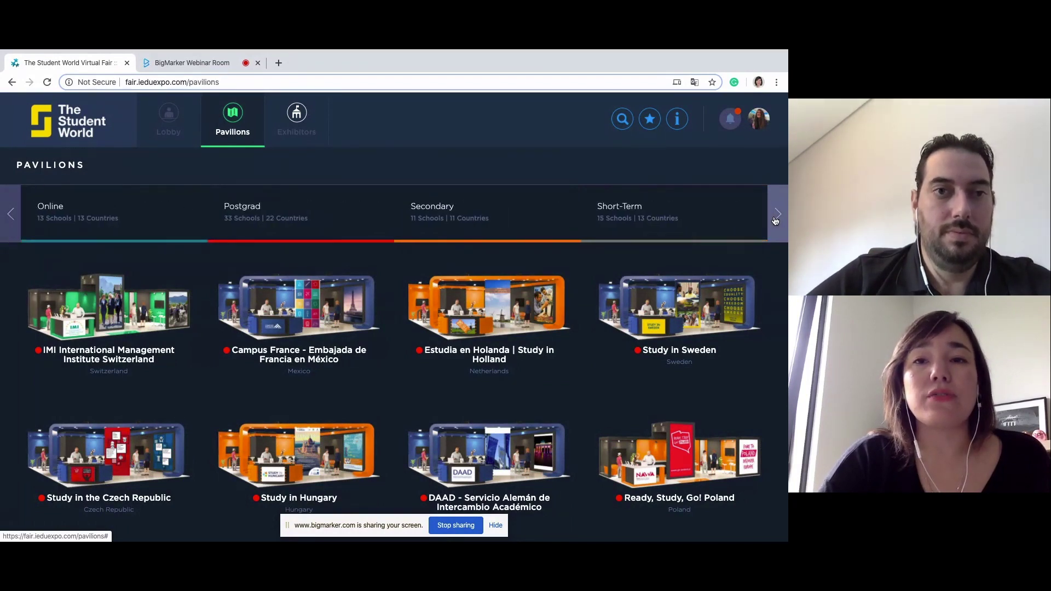
click(775, 219)
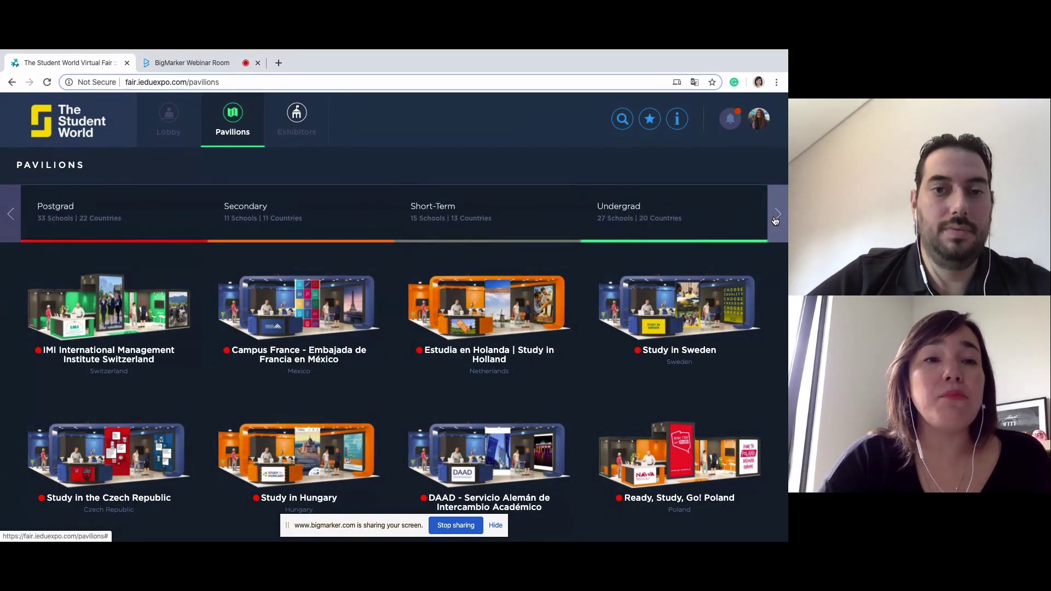
click(11, 218)
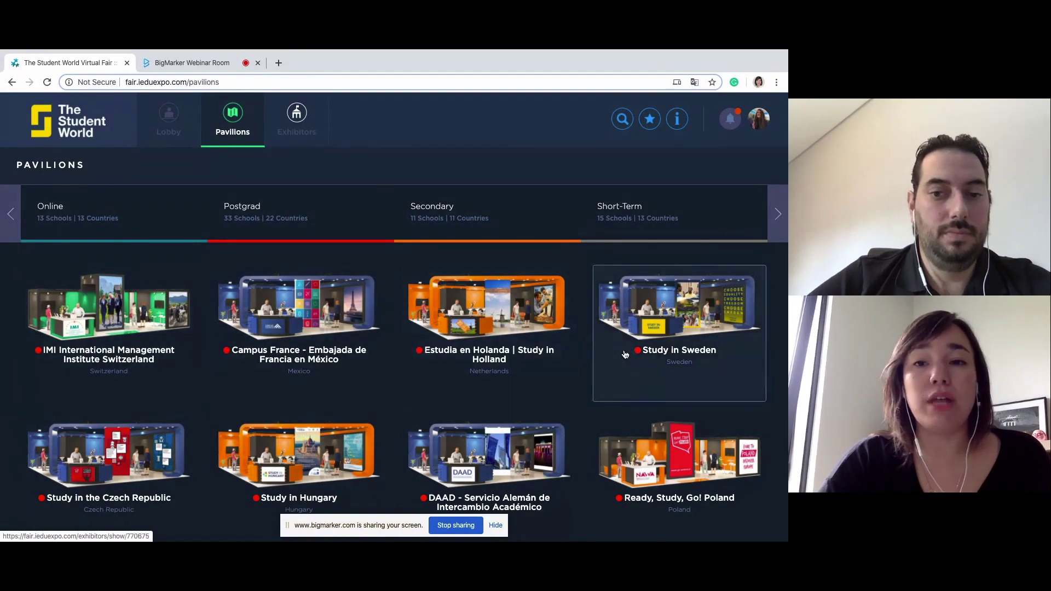
Open the Postgrad pavilion and the University of Bologna booth
scroll(643, 355, down, 2)
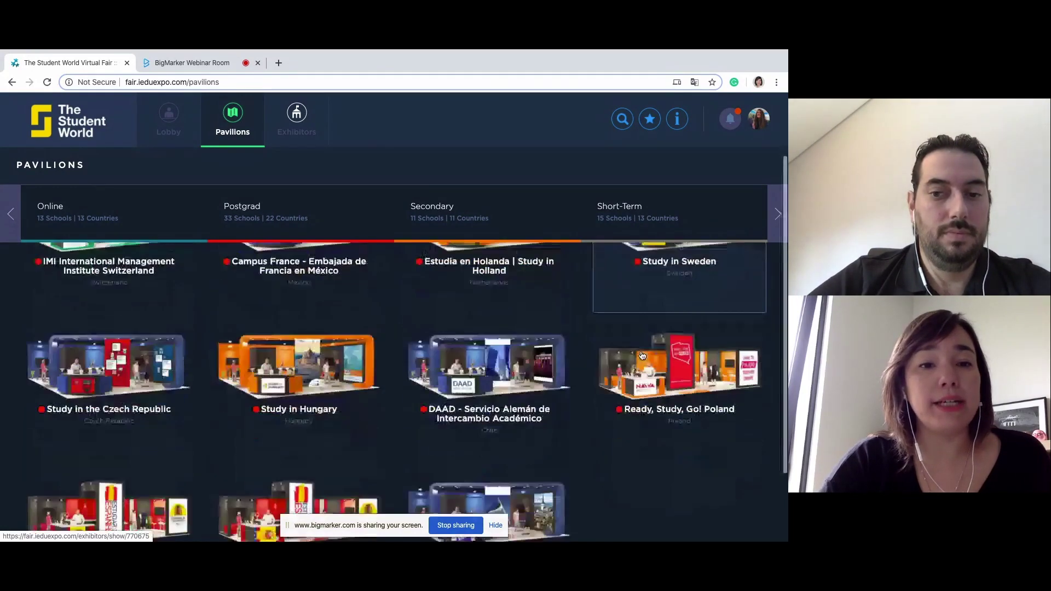
scroll(642, 356, down, 3)
scroll(642, 356, up, 4)
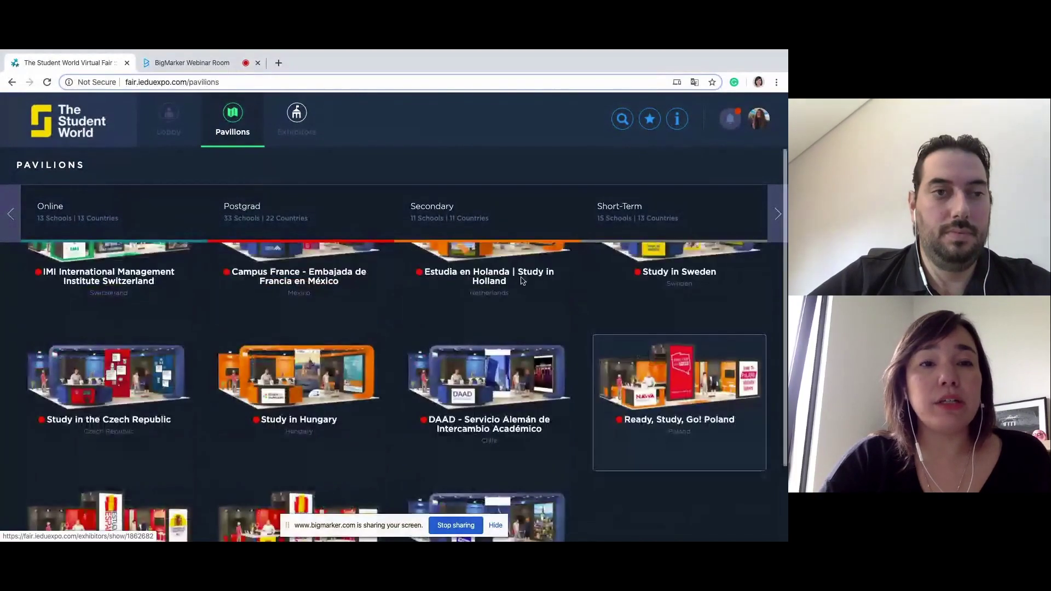
click(293, 219)
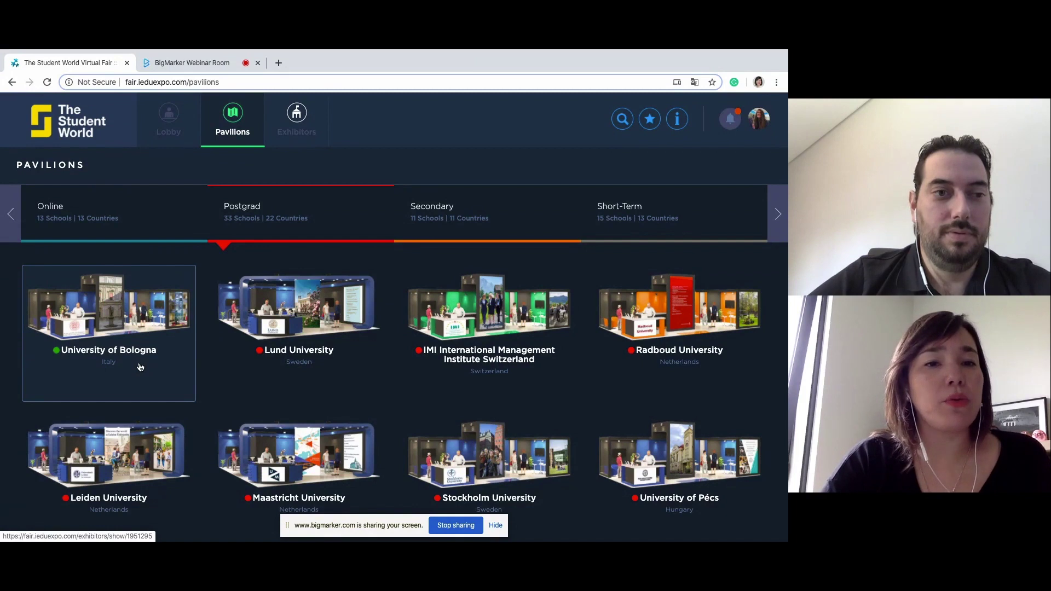
click(140, 367)
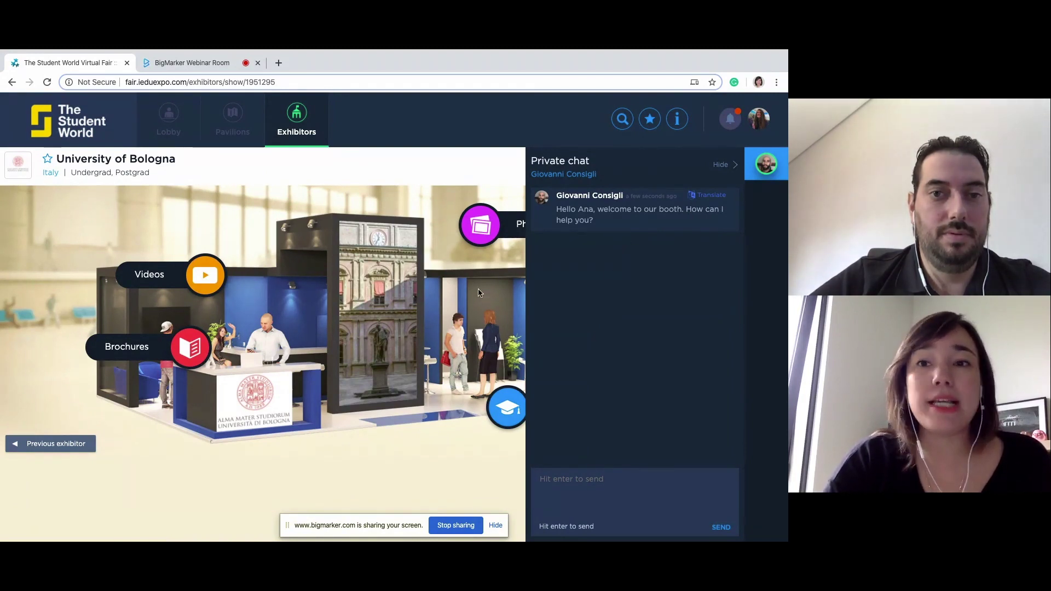
Hide the private chat panel so the University of Bologna booth shows in full
click(721, 164)
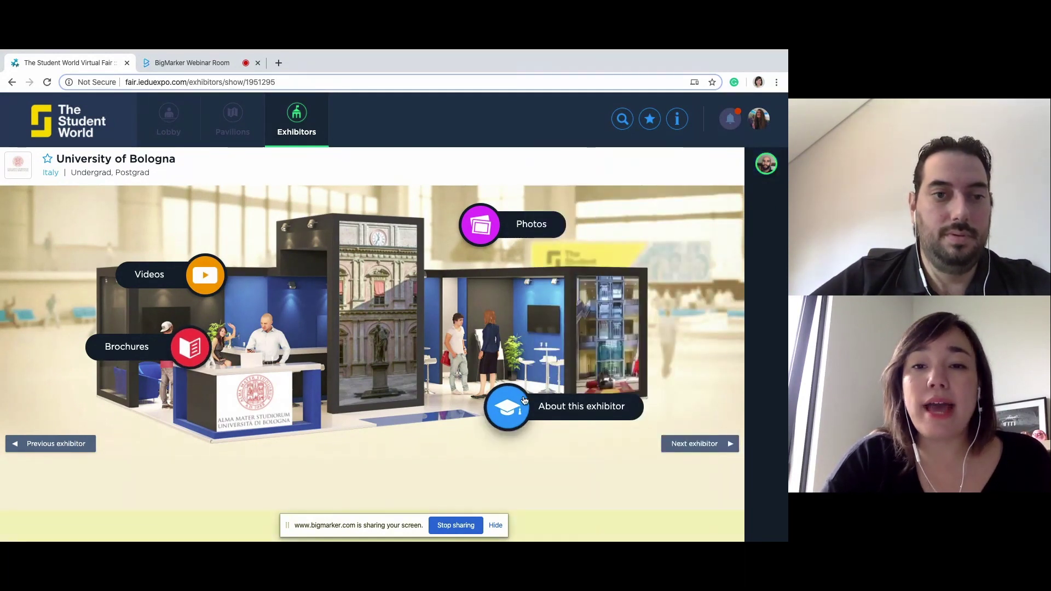
Read the University of Bologna exhibitor description and browse the booth's photo albums
click(558, 407)
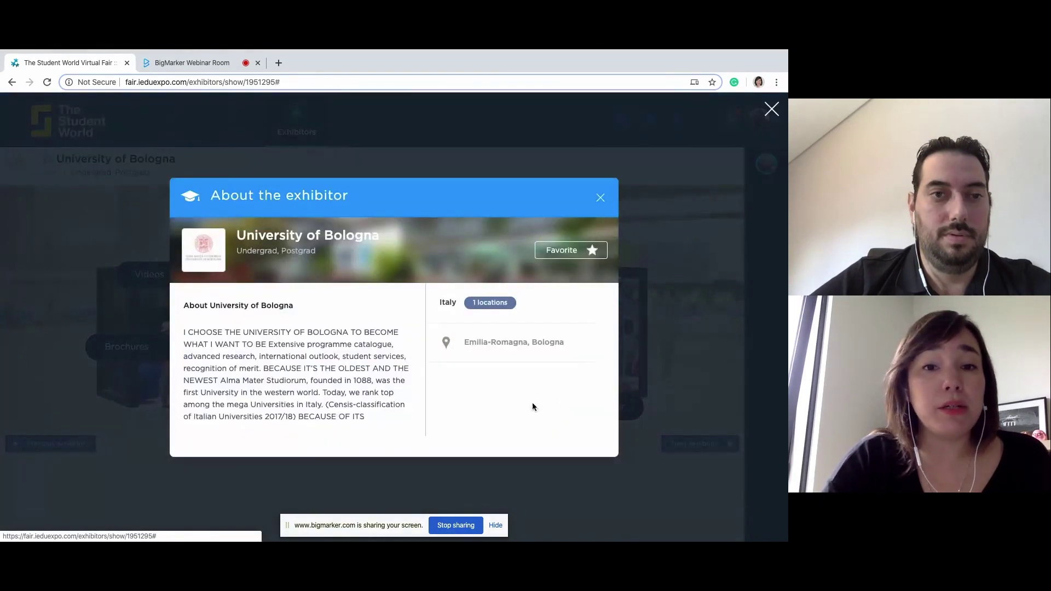
scroll(335, 413, down, 3)
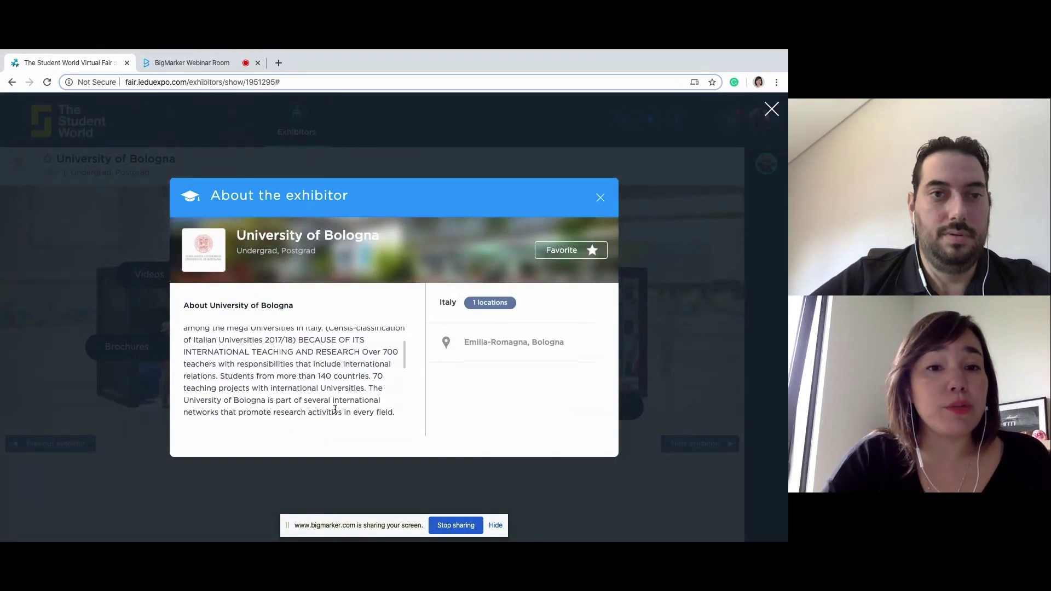
scroll(336, 409, down, 5)
scroll(335, 409, down, 2)
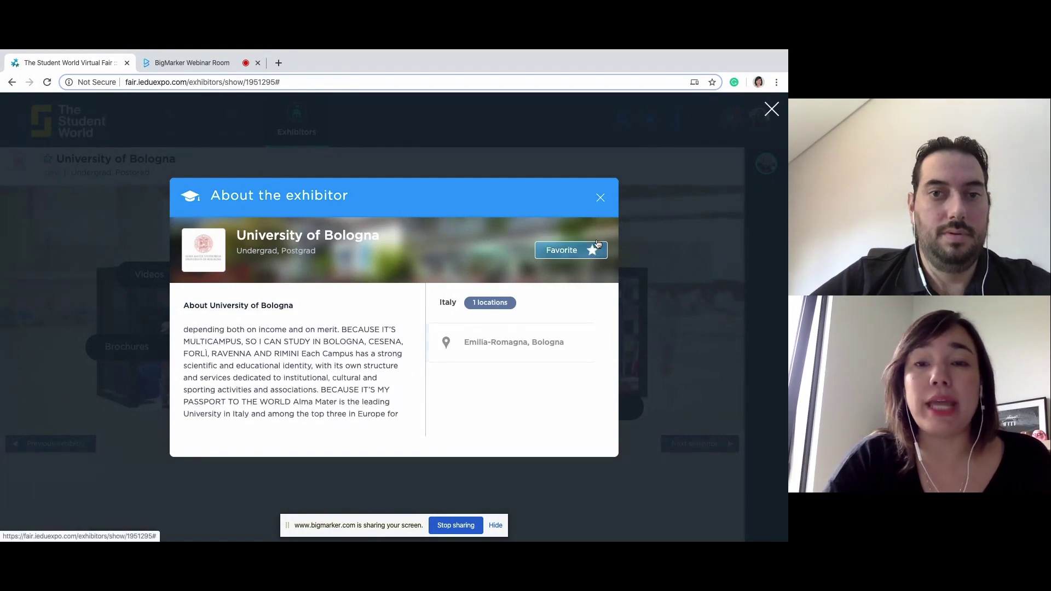
click(601, 198)
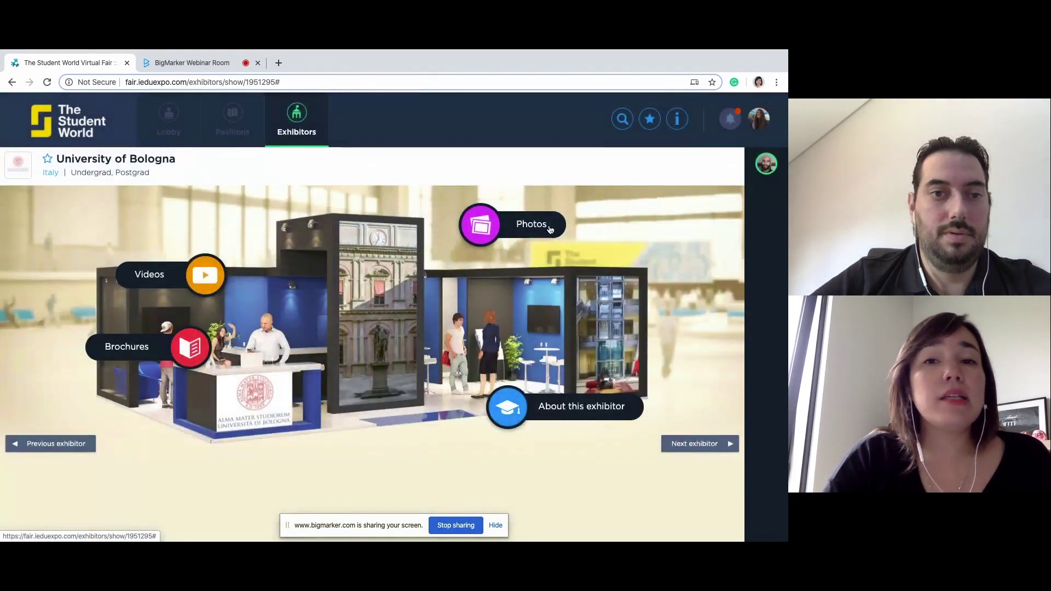
click(481, 224)
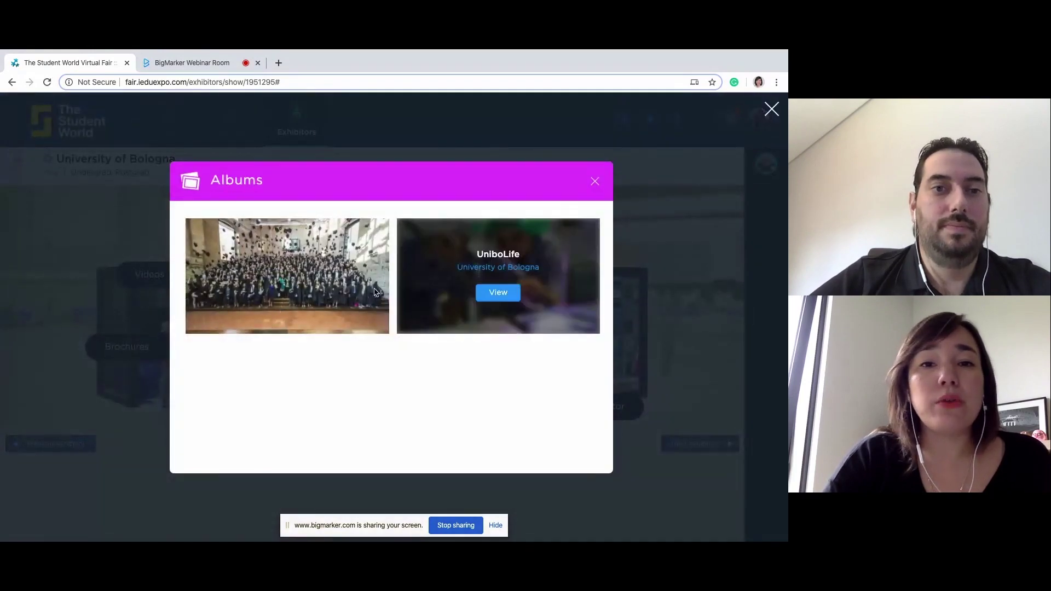
mouse_move(376, 292)
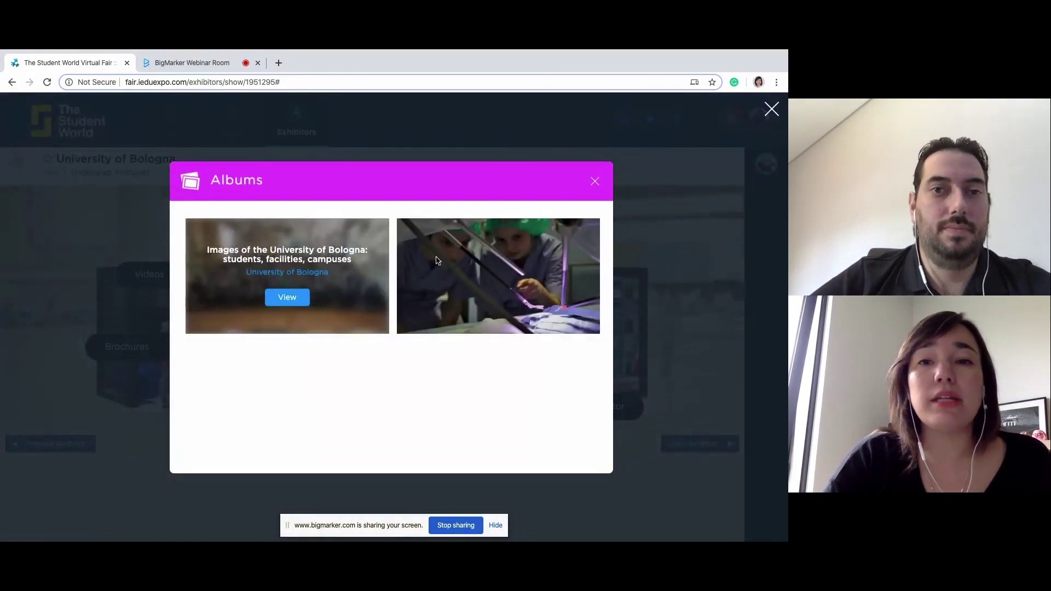
click(595, 182)
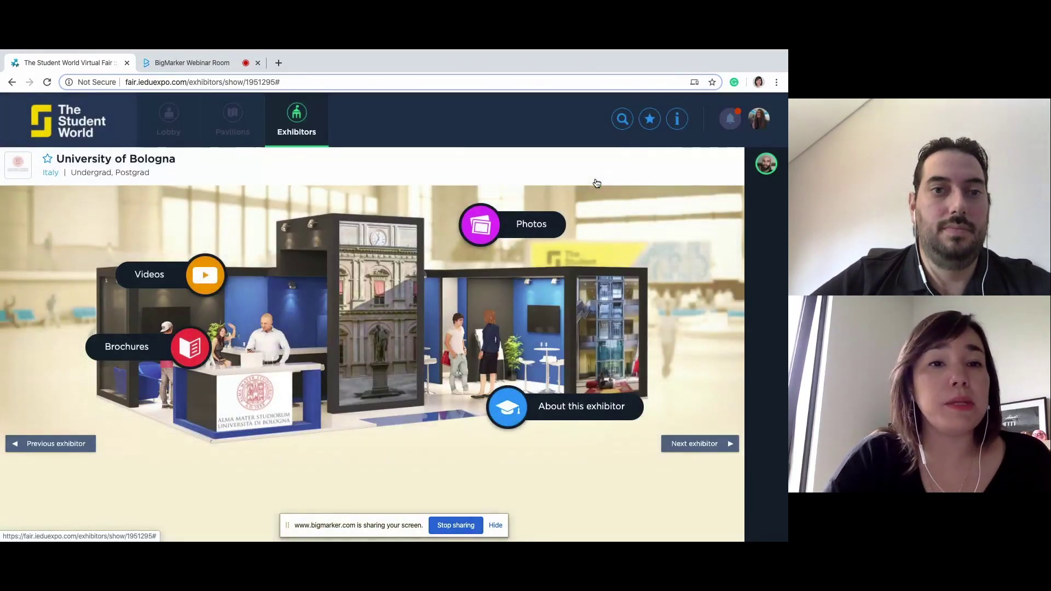
Favourite the booth's intro video, look through its brochures, and reopen the private chat
click(208, 272)
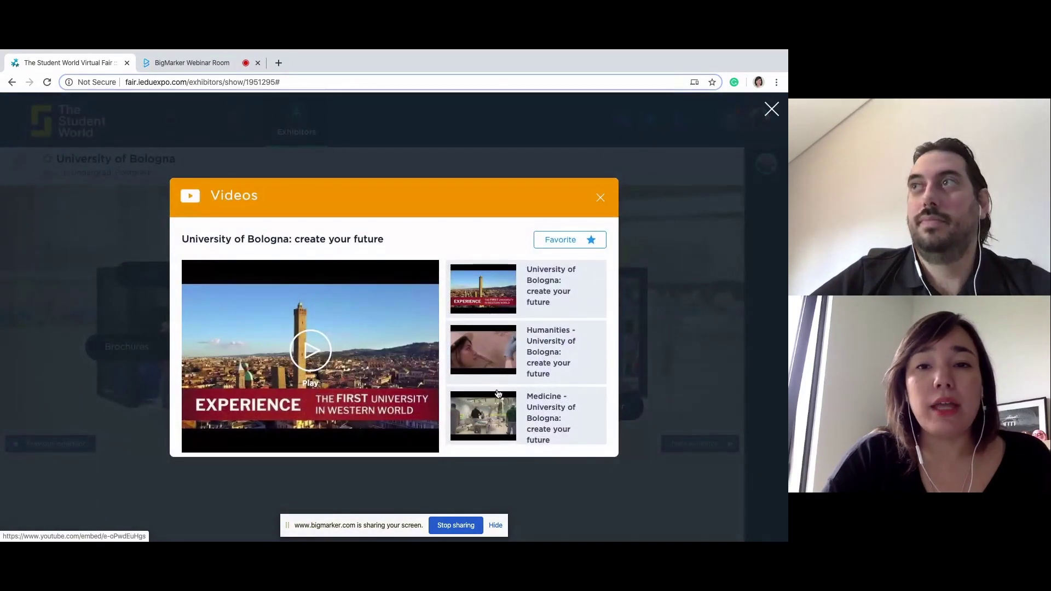
scroll(580, 351, down, 2)
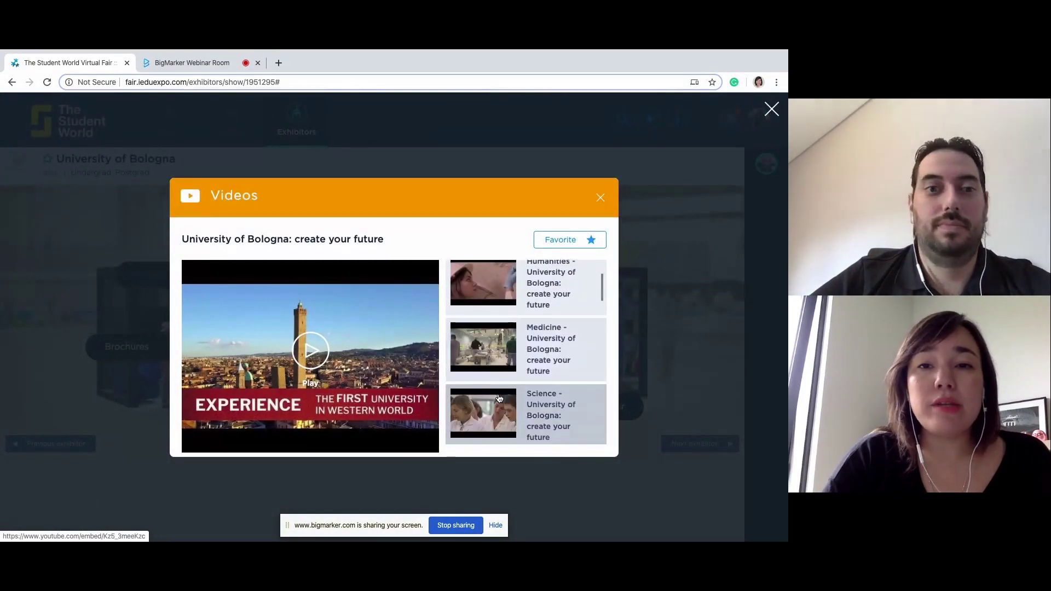
click(590, 245)
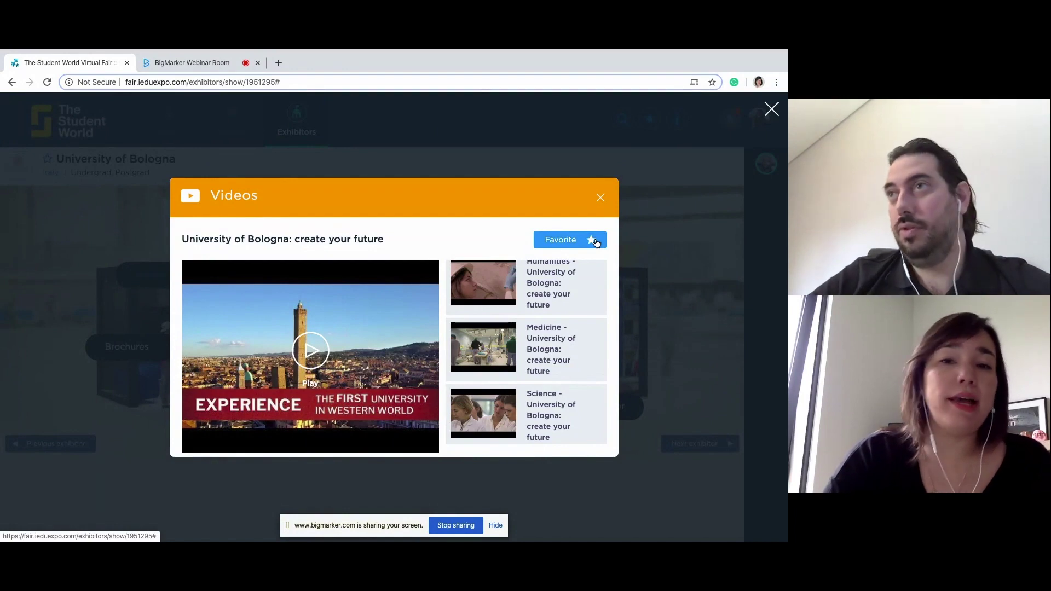
click(600, 195)
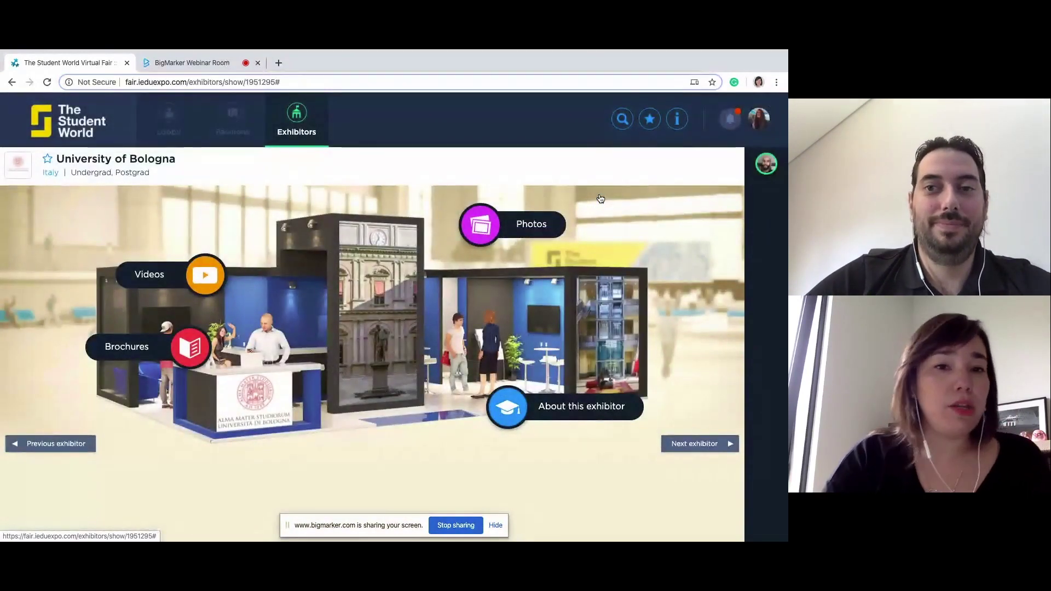
click(179, 335)
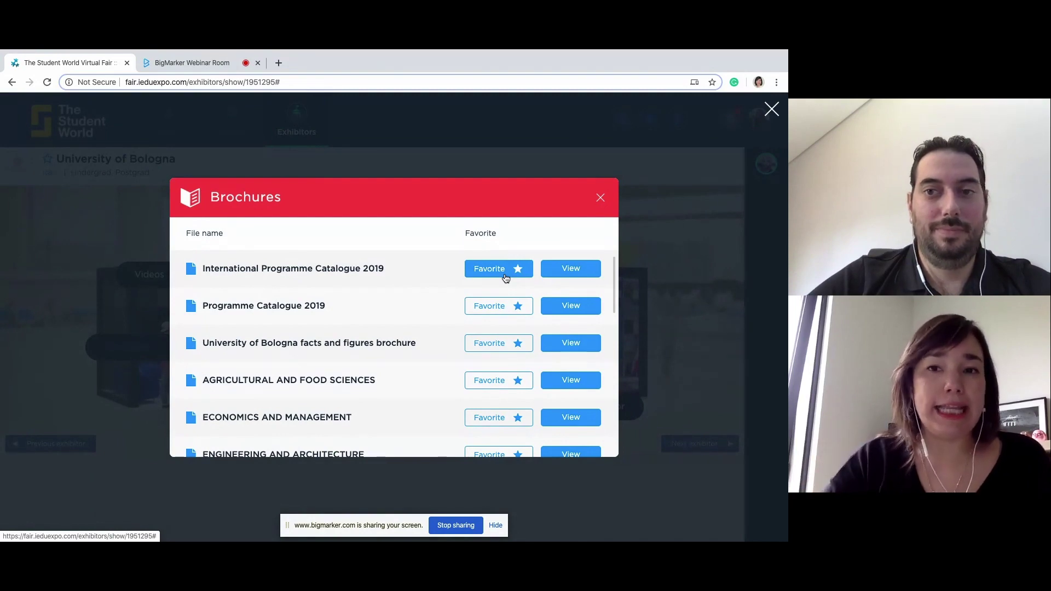
click(604, 198)
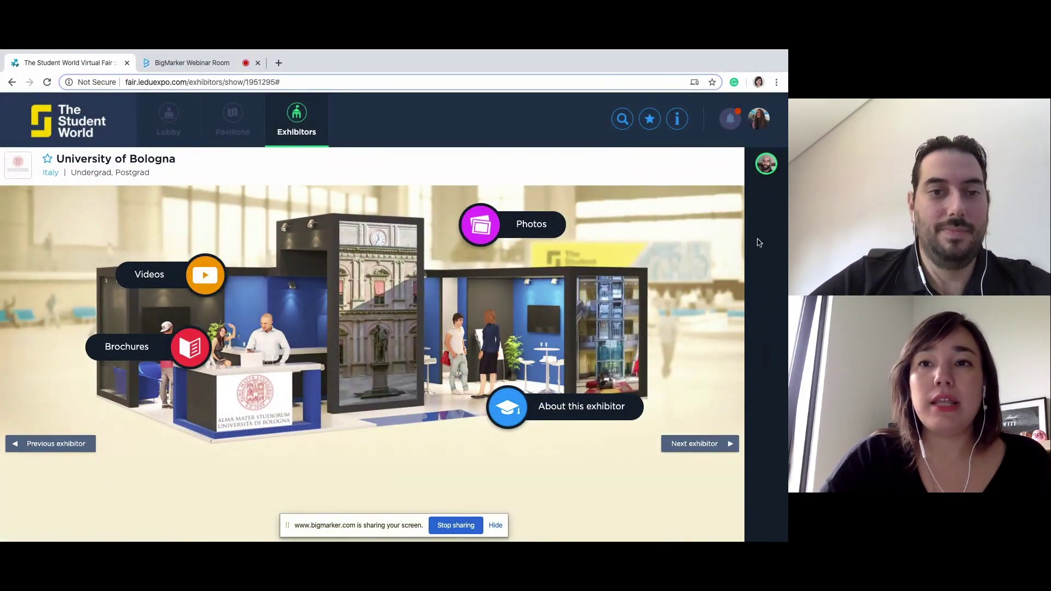
click(765, 165)
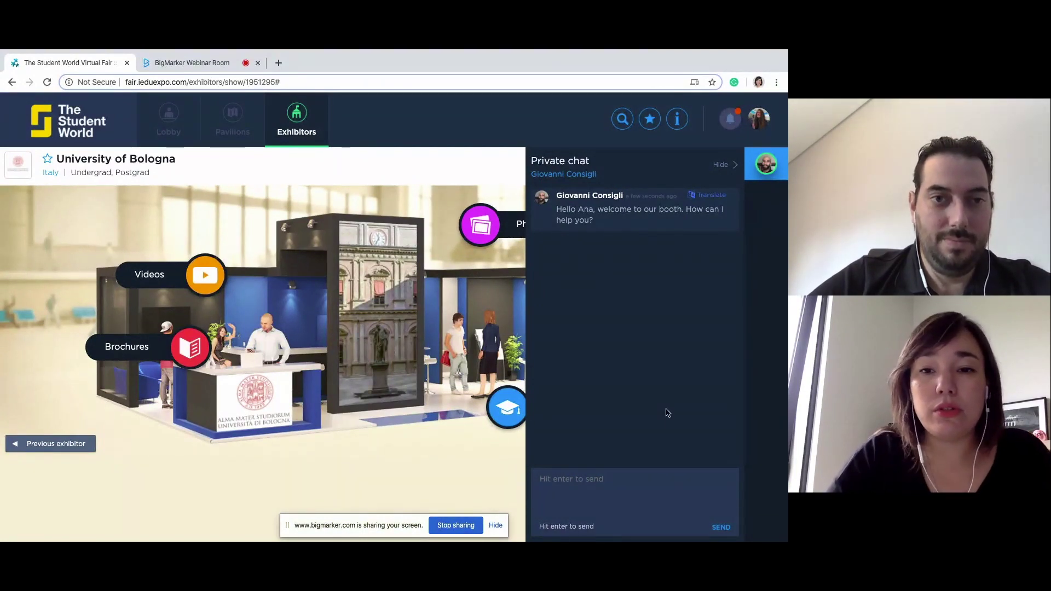
Send 'Hell' and 'Do you offer MBA?' in private chat, then accept the video call
click(621, 478)
text(Hello)
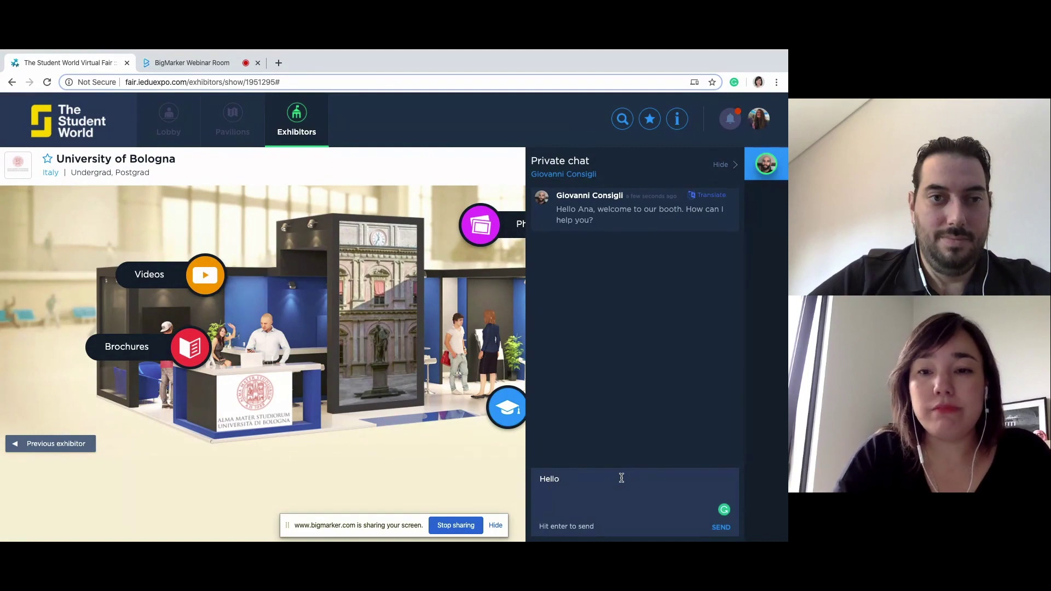
key(Return)
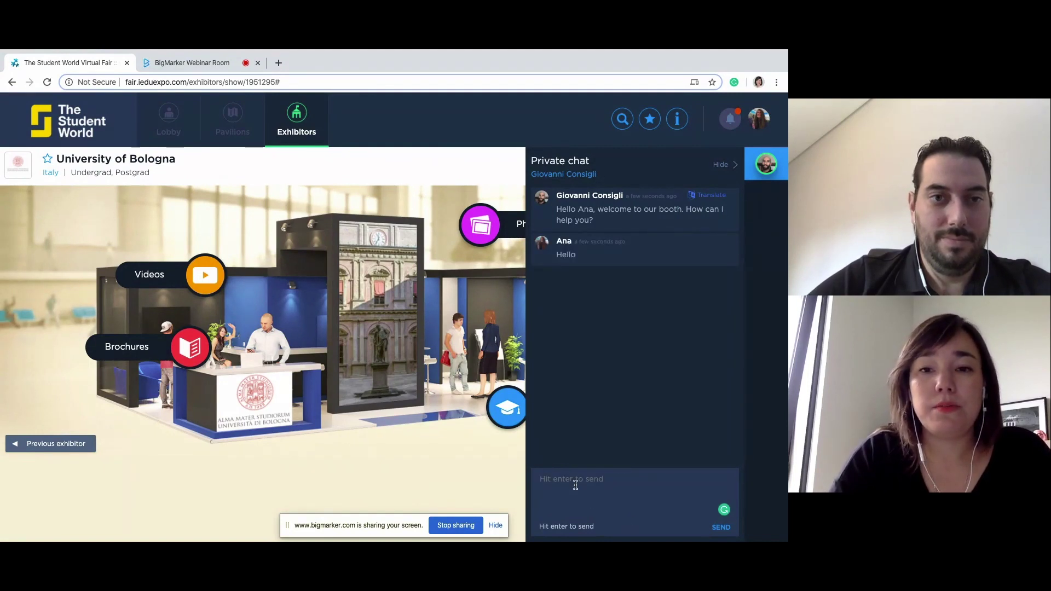
text(Do you )
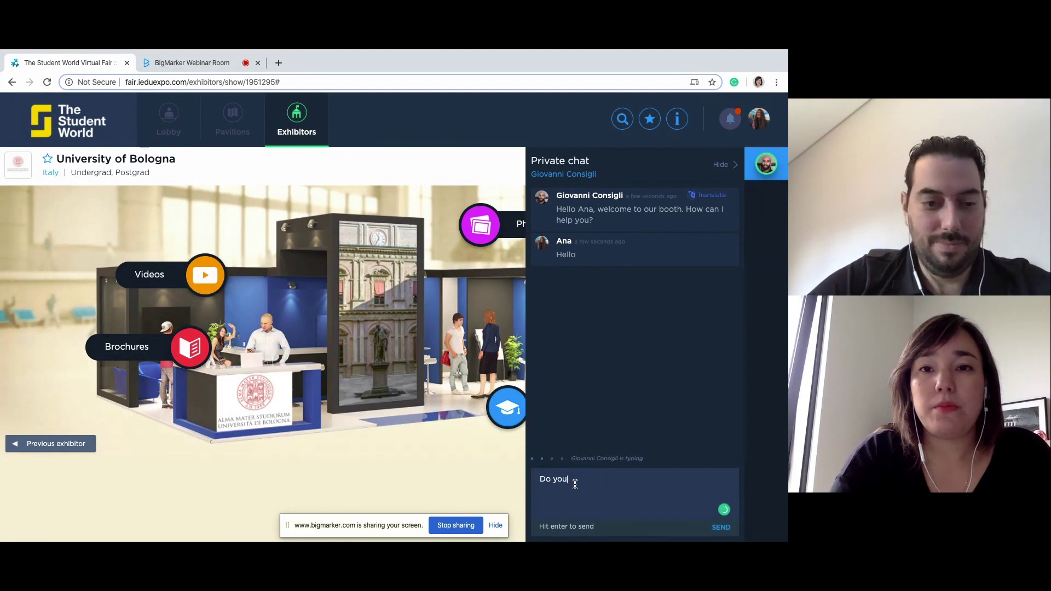
text(offer)
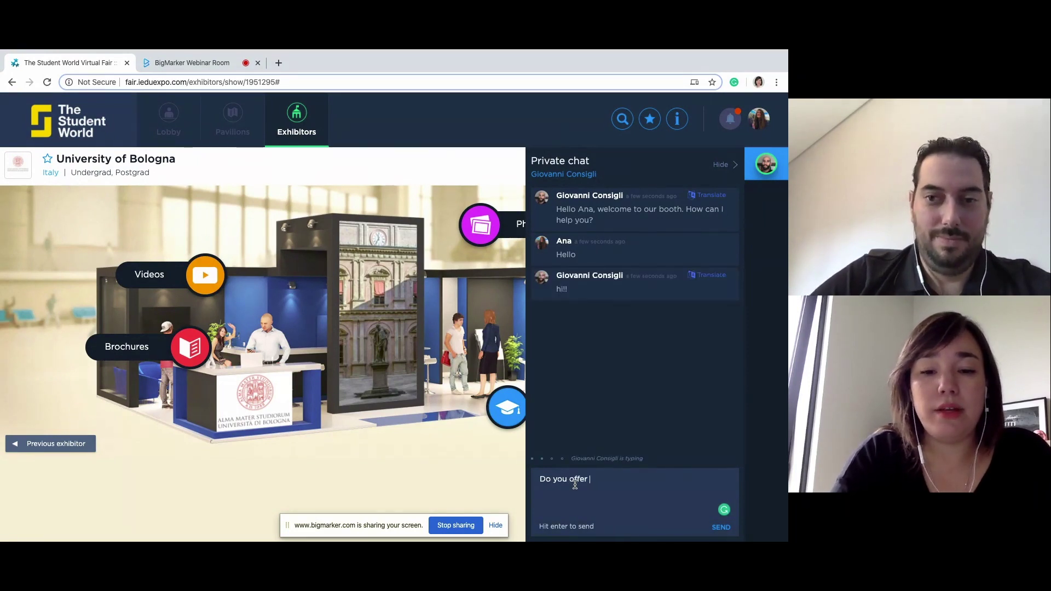
text( MBA)
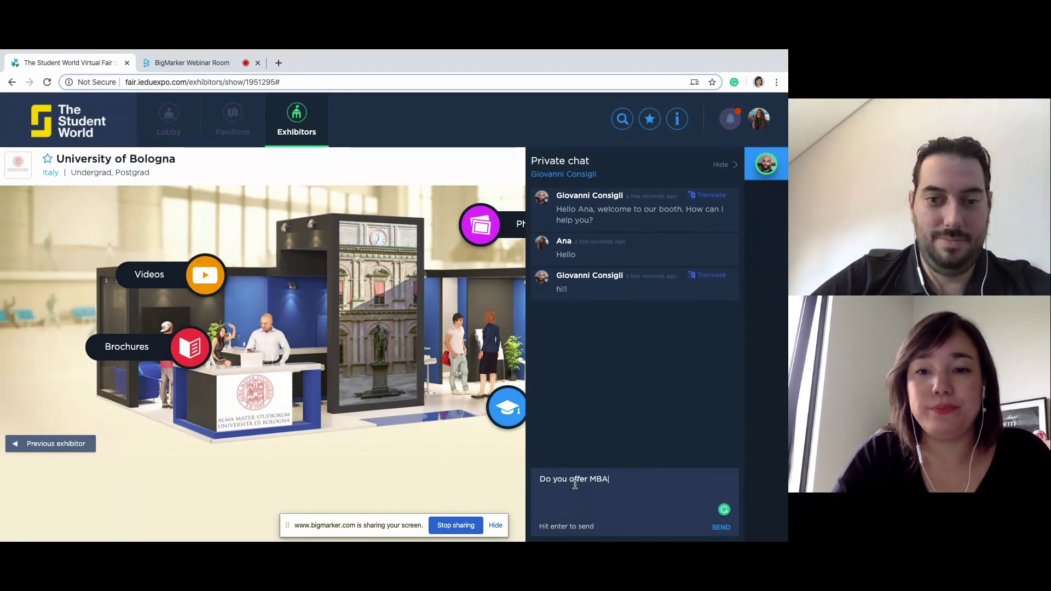
text(?)
key(Return)
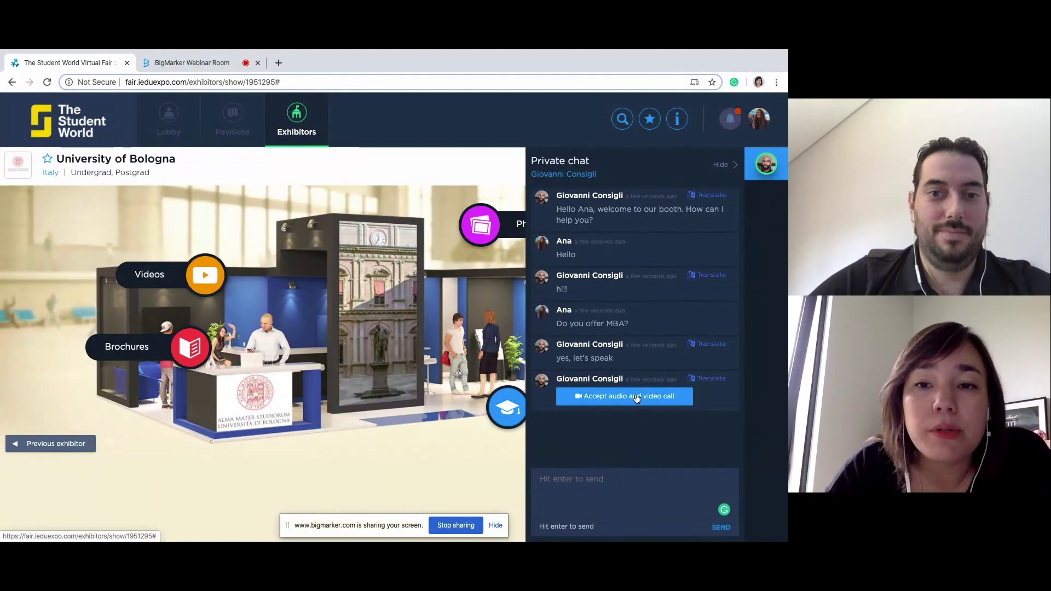
click(636, 397)
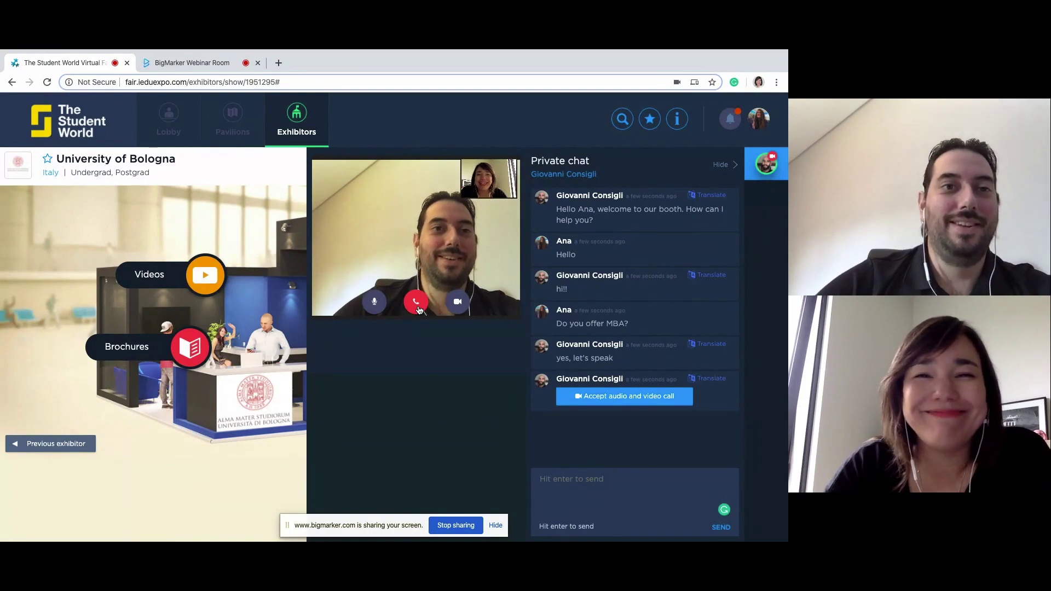
click(417, 310)
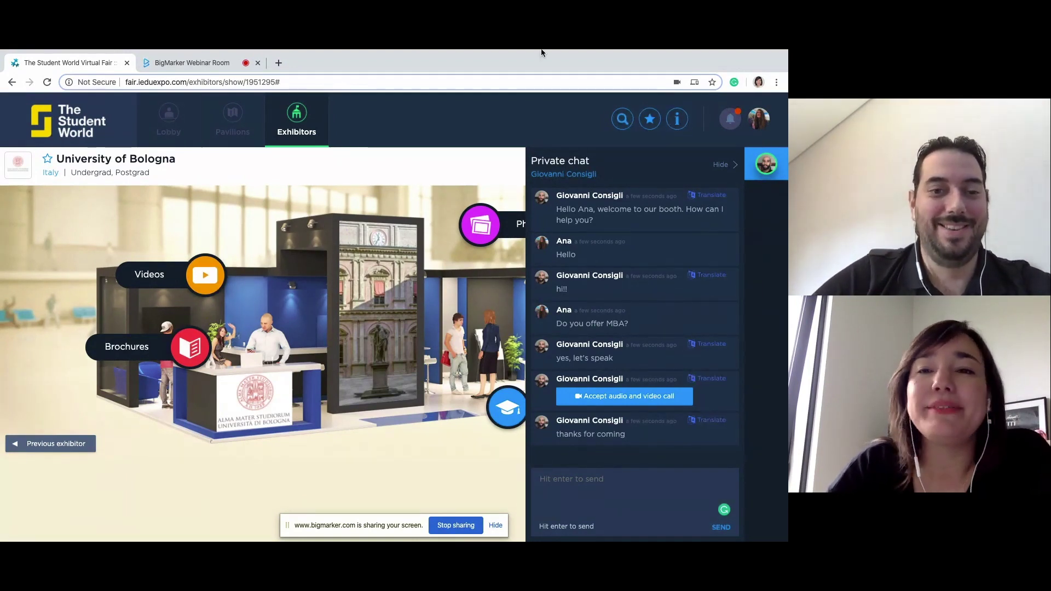
mouse_move(540, 50)
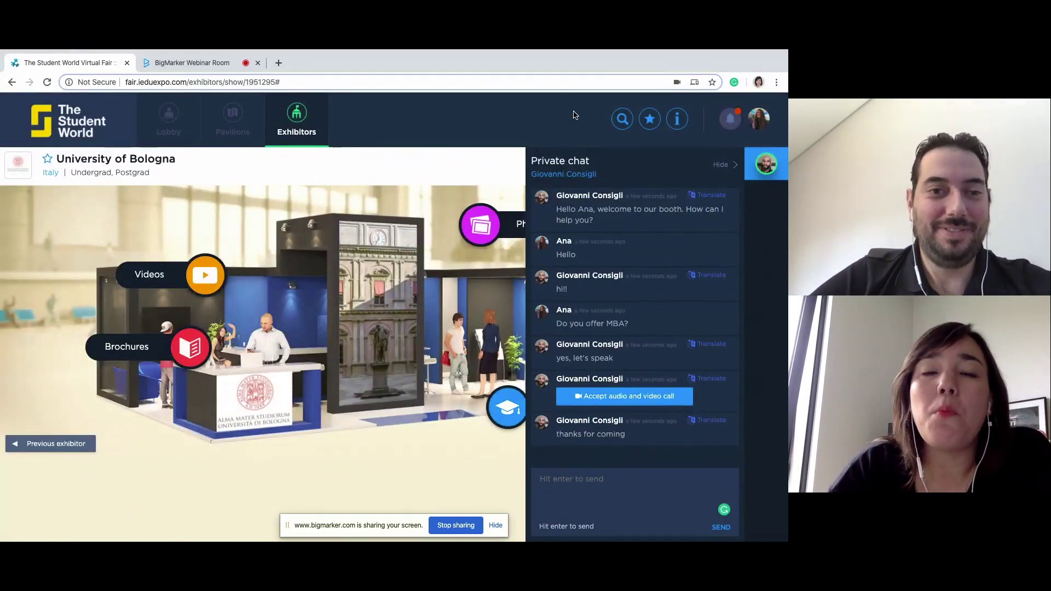
click(623, 120)
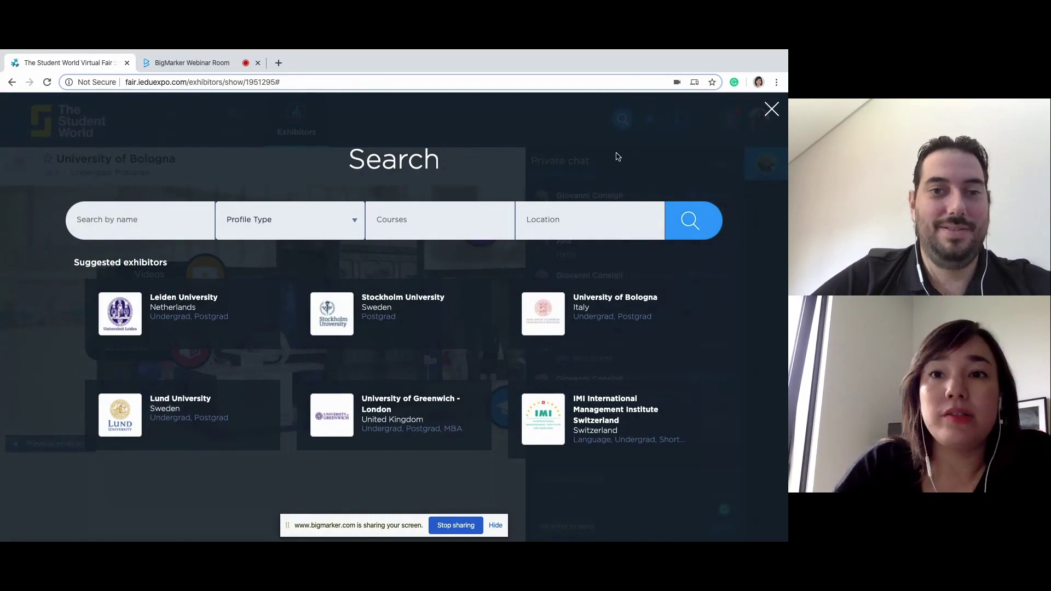
click(138, 214)
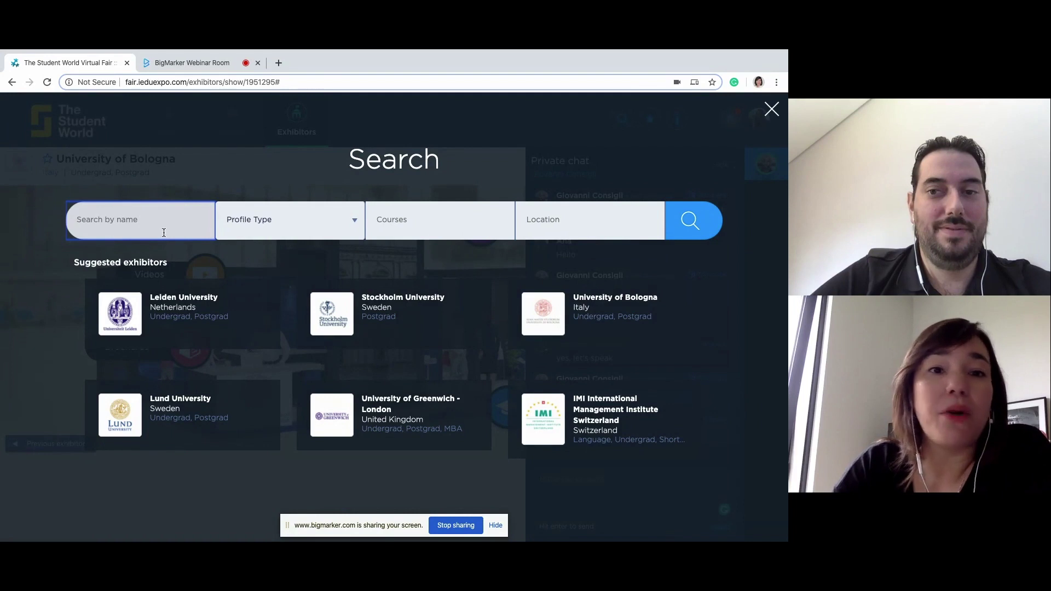
click(349, 228)
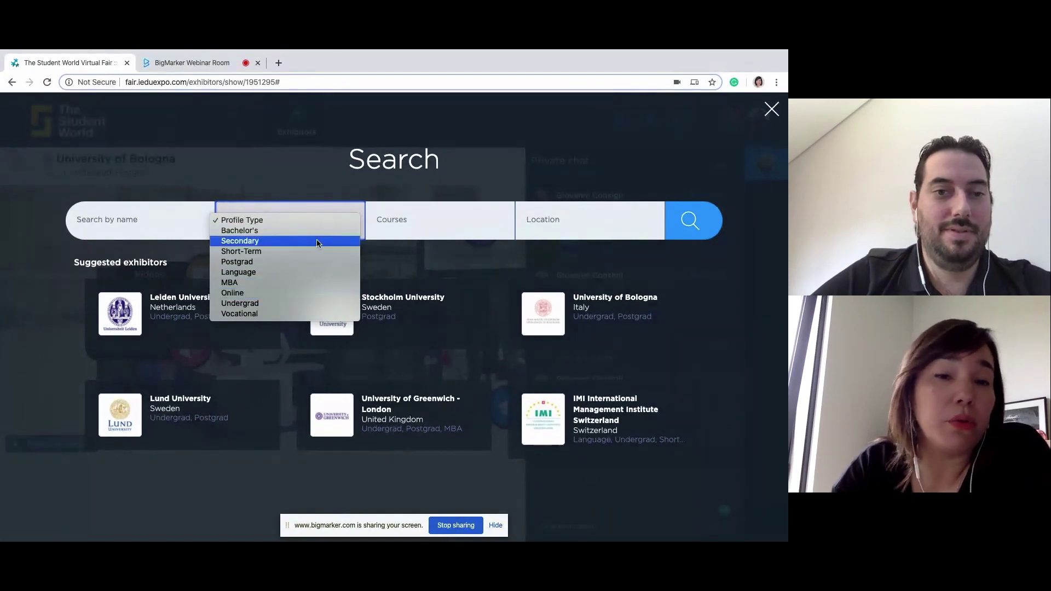
click(402, 212)
click(402, 213)
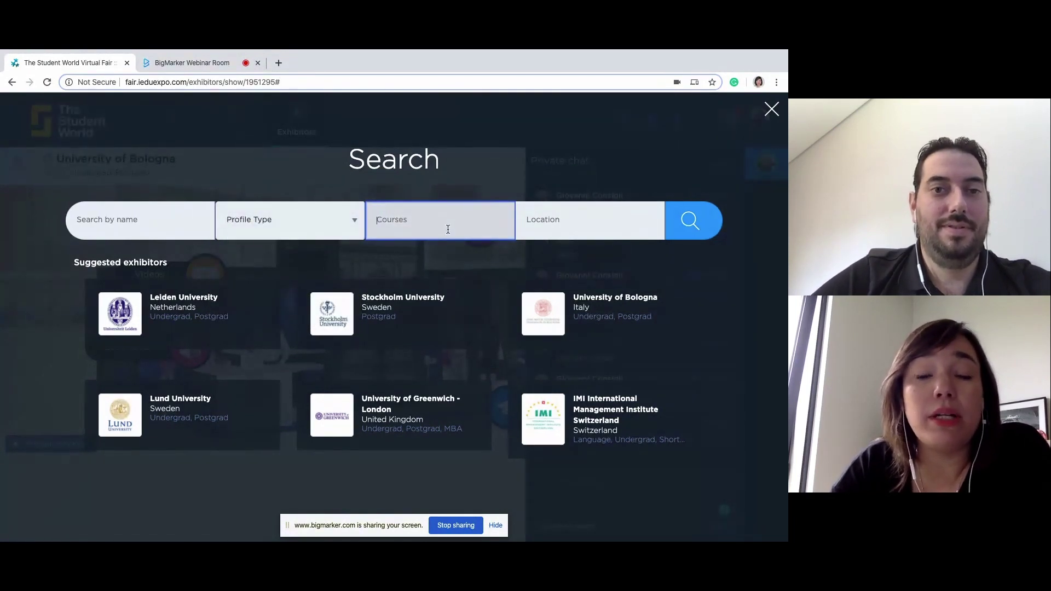
click(597, 224)
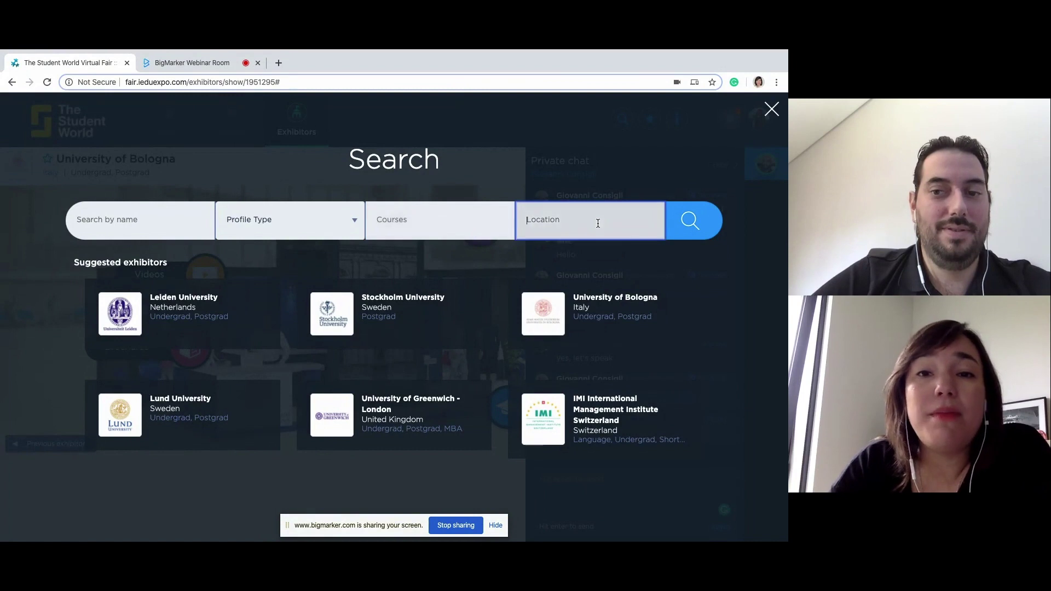
click(772, 109)
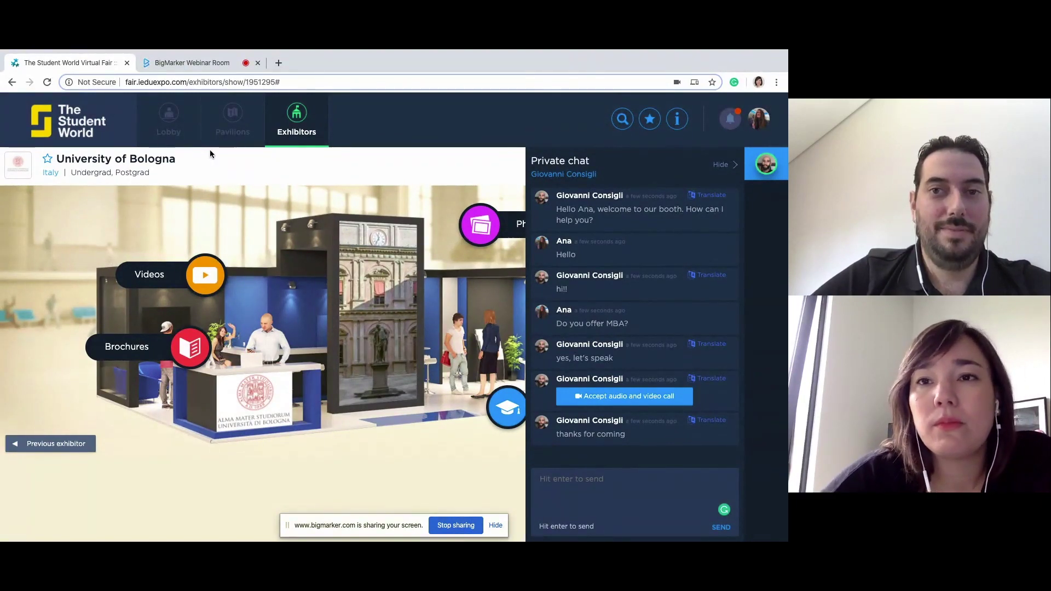
mouse_move(757, 164)
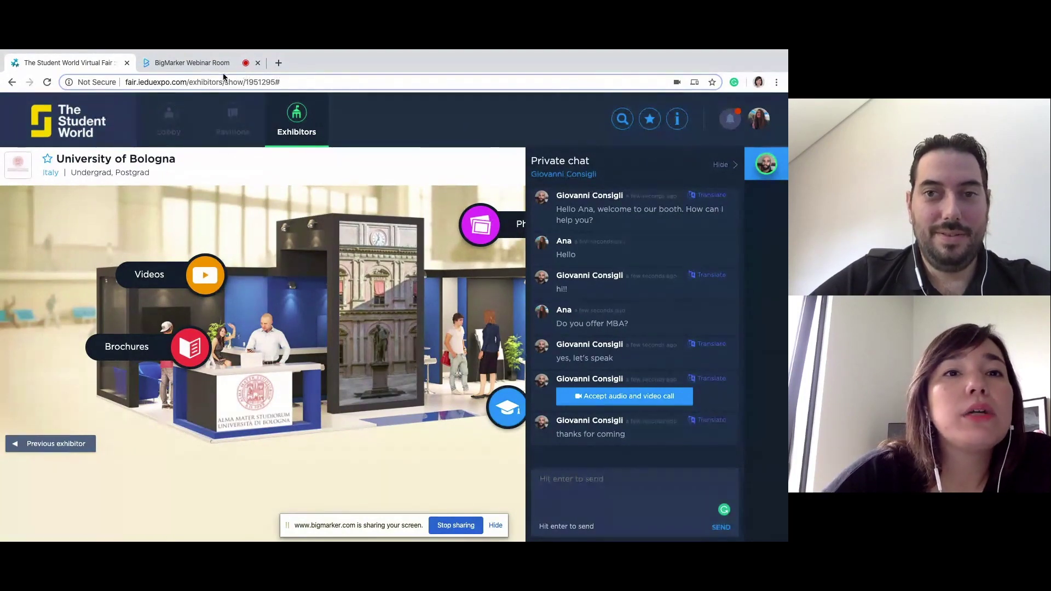
Switch to the exhibitor dashboard Home tab with the booth's visitor statistics
click(202, 62)
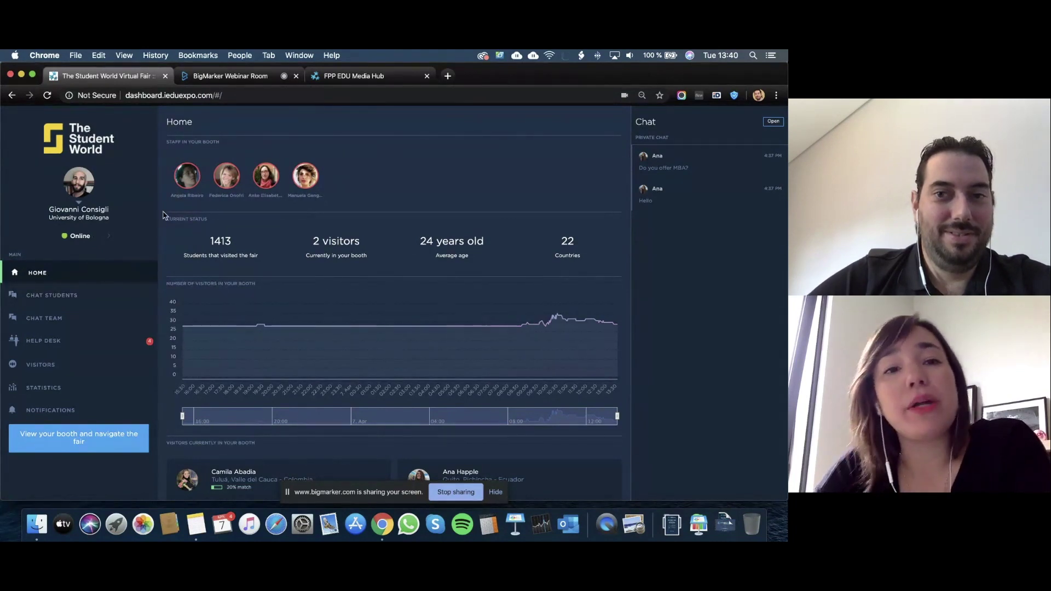
scroll(347, 273, down, 1)
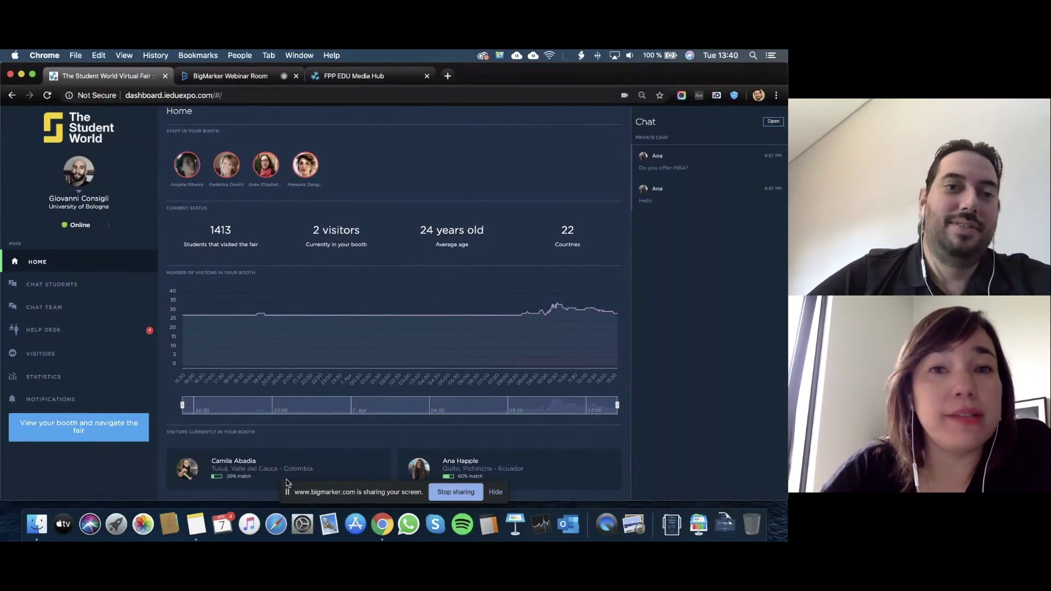
click(95, 228)
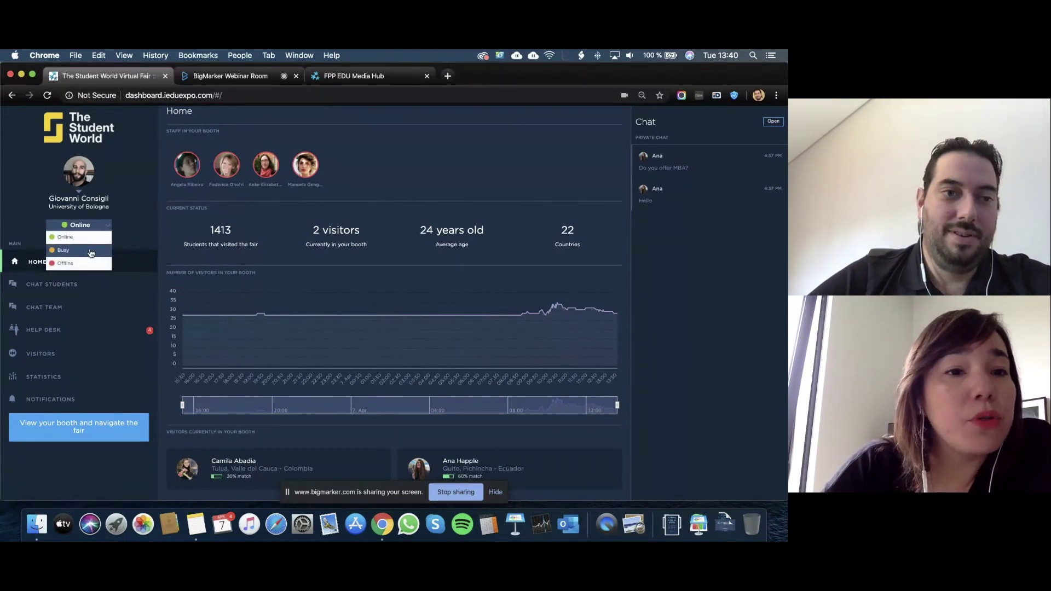
click(136, 219)
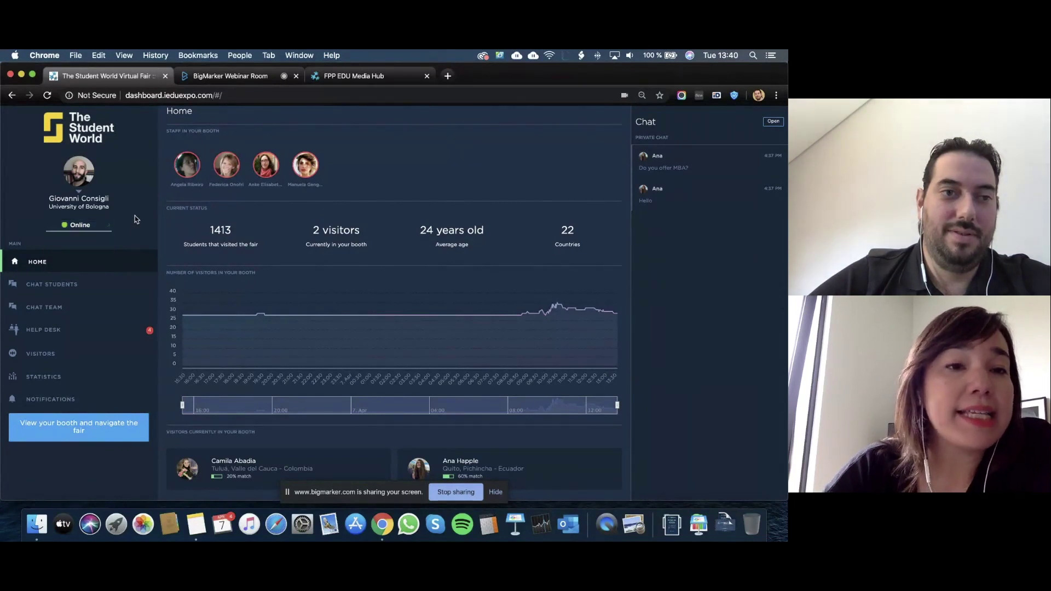
mouse_move(300, 189)
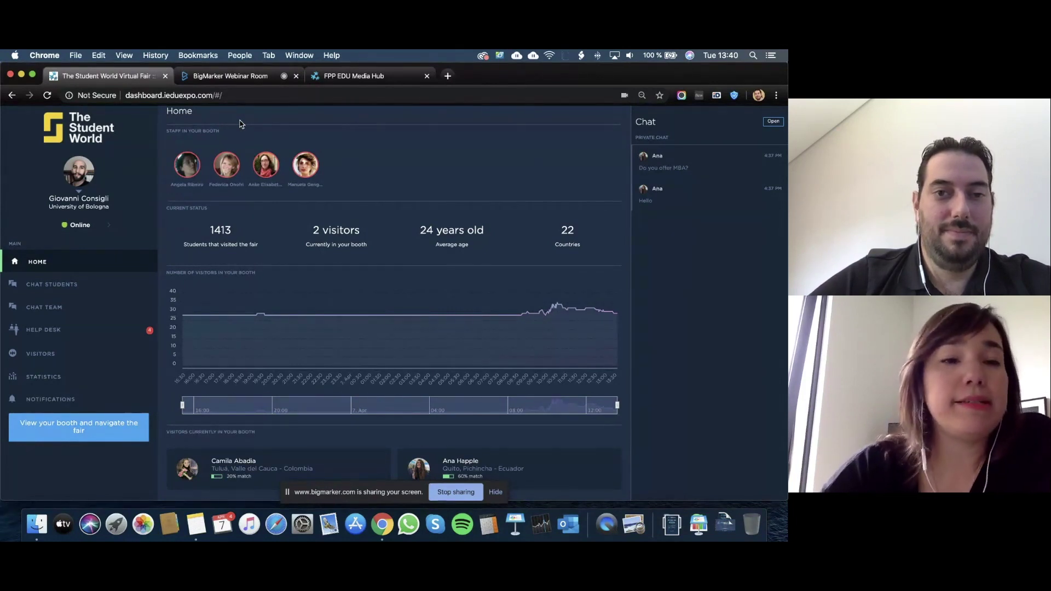
click(52, 286)
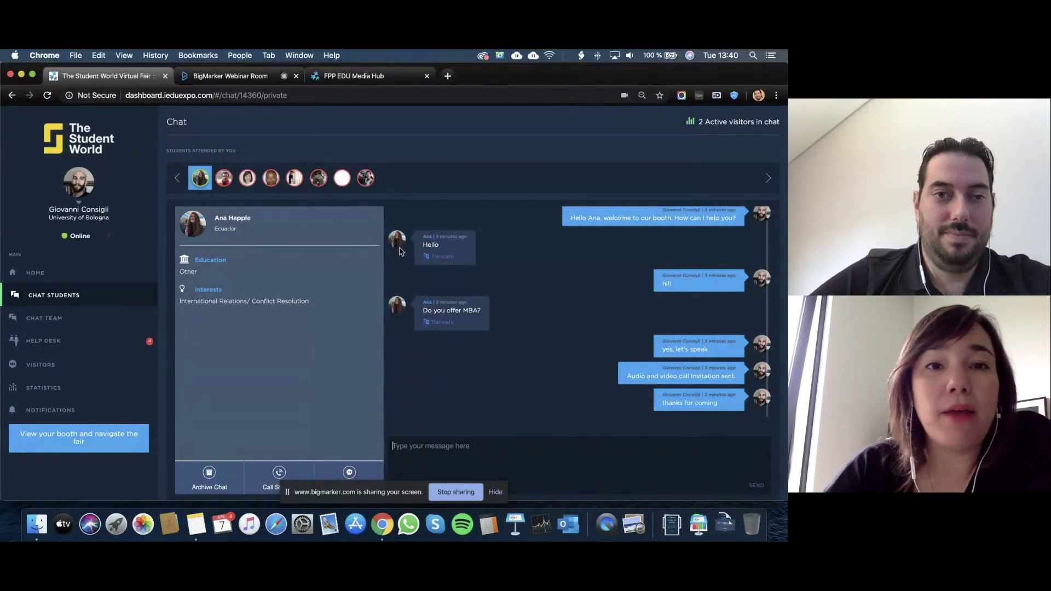
Preview several visiting students' detail cards, check the interests line, and start a transfer
click(294, 178)
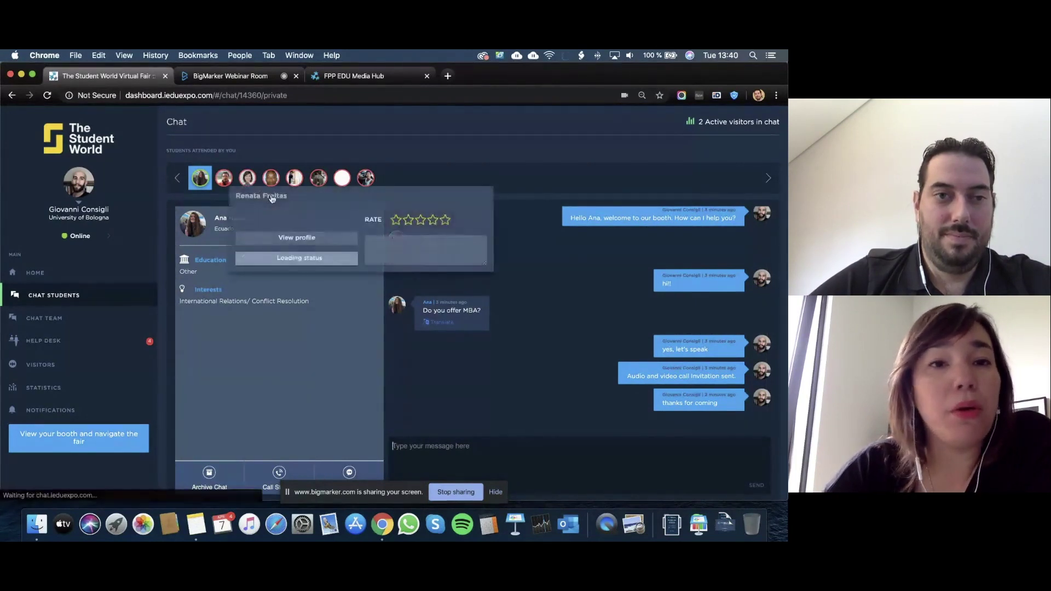
click(343, 180)
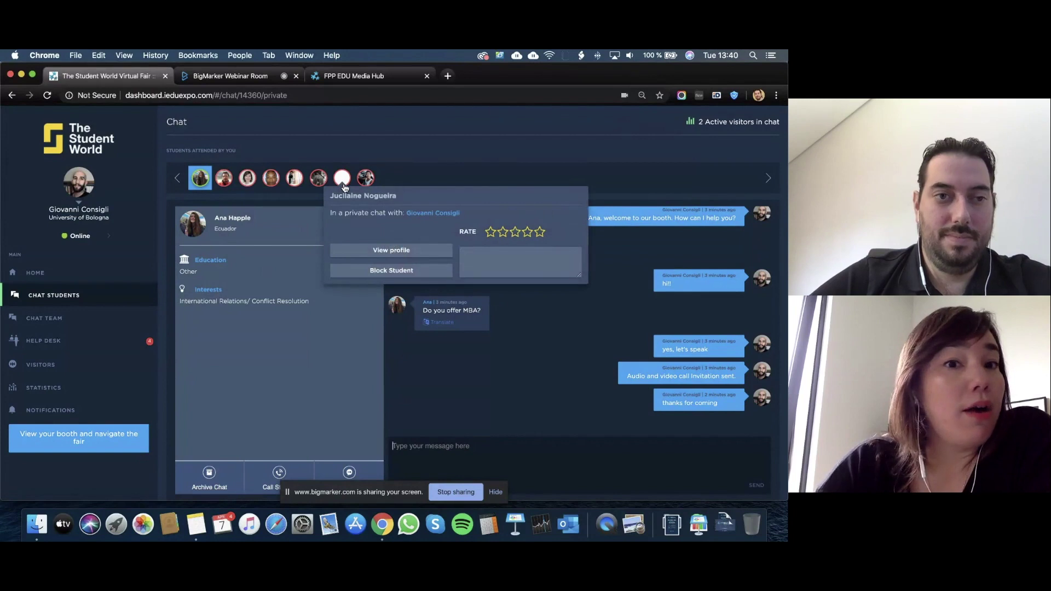
click(255, 188)
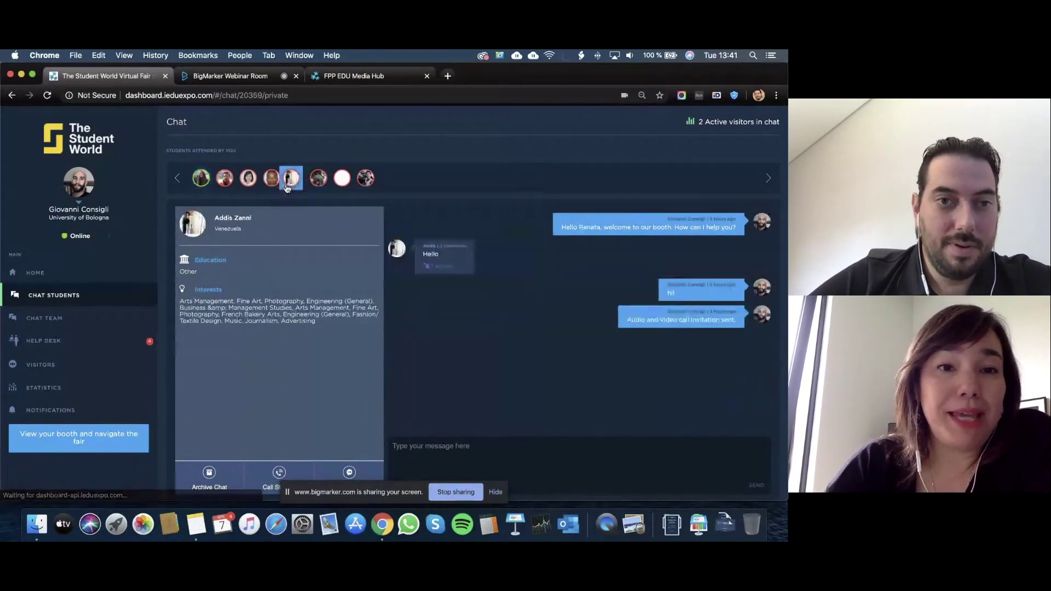
click(286, 188)
click(229, 190)
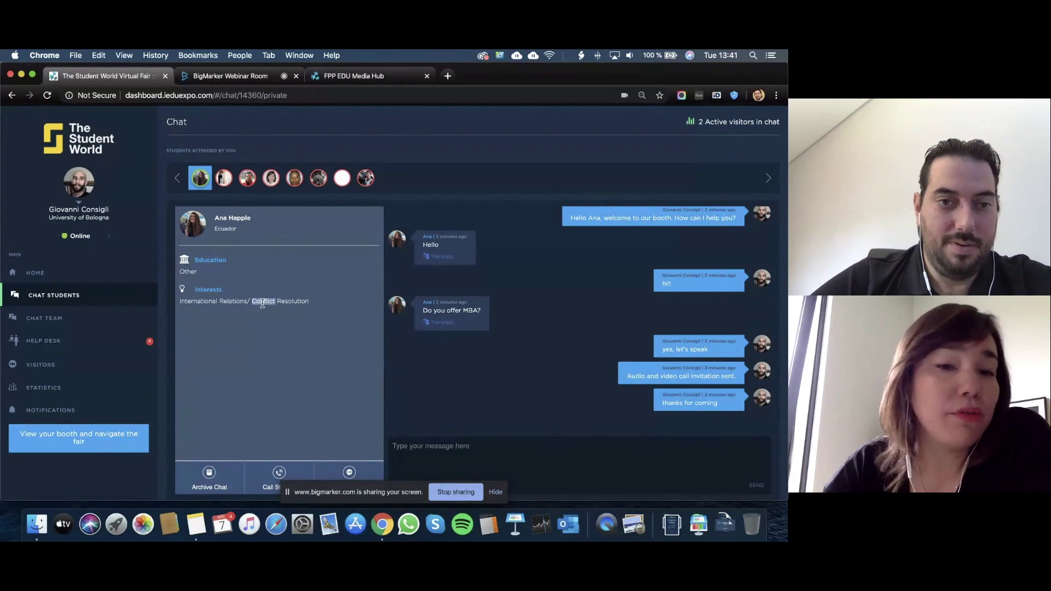
triple_click(263, 303)
click(269, 362)
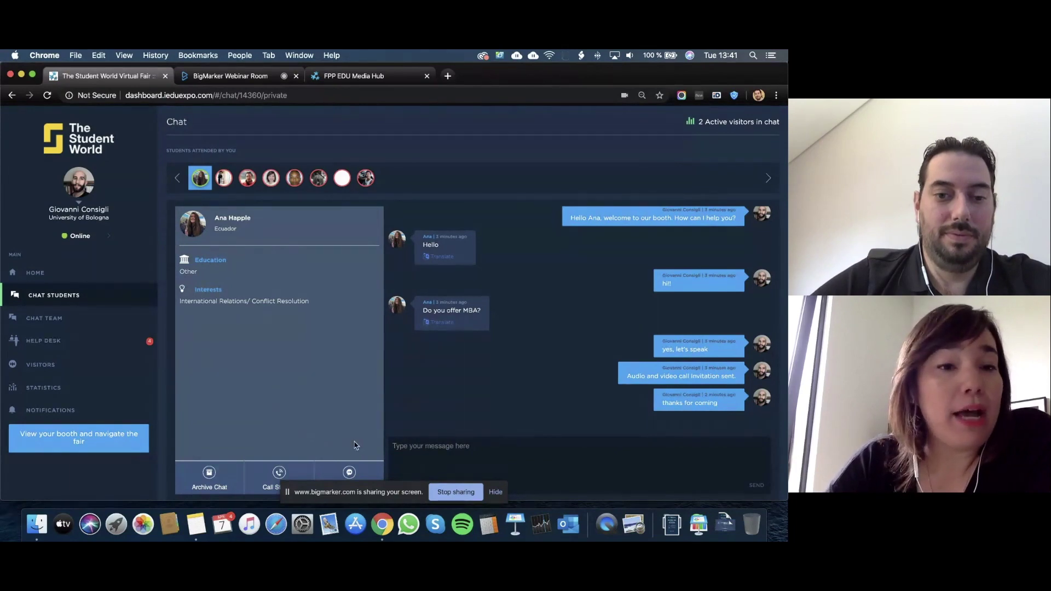
click(355, 471)
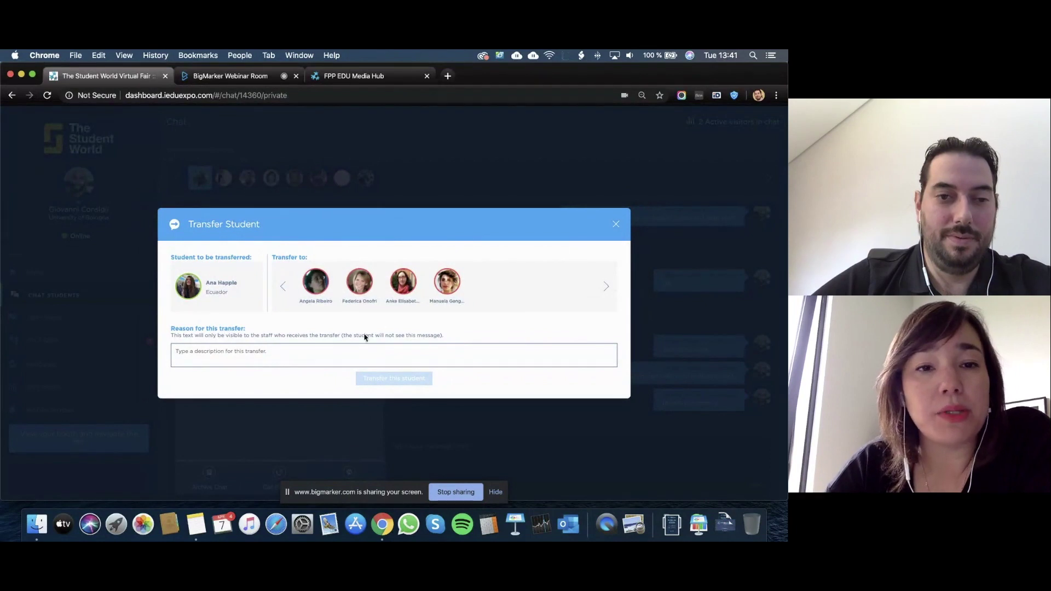
Transfer the student to a chosen colleague with the reason 'check below.' and confirm
click(369, 287)
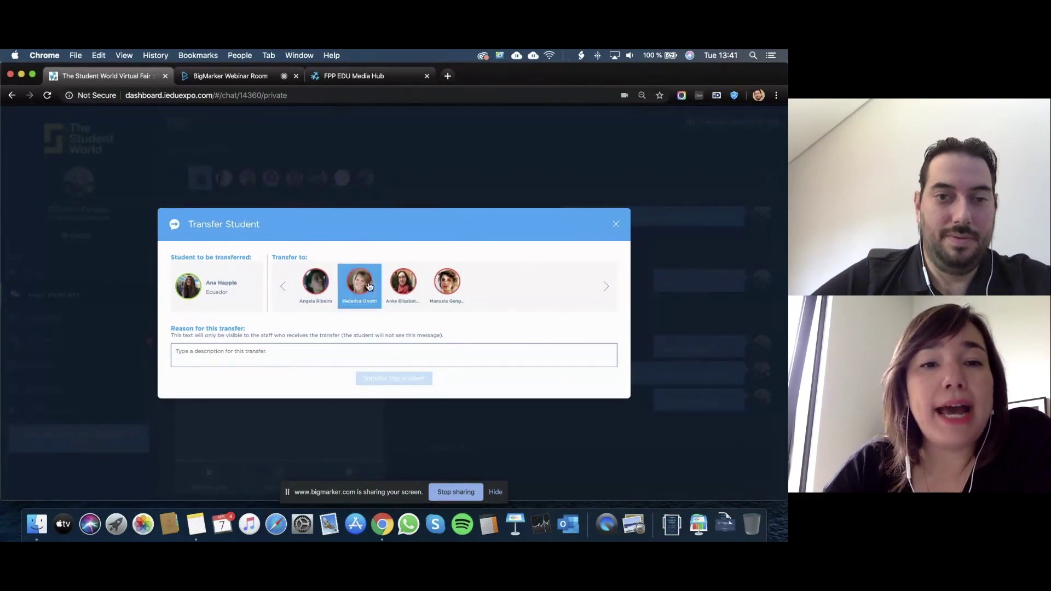
click(351, 357)
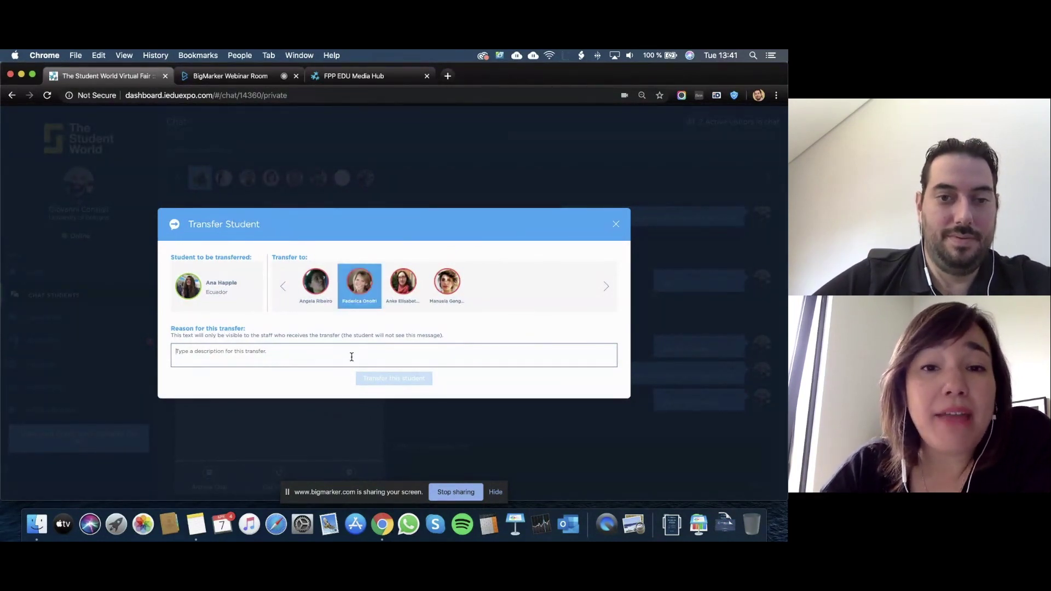
text(ch)
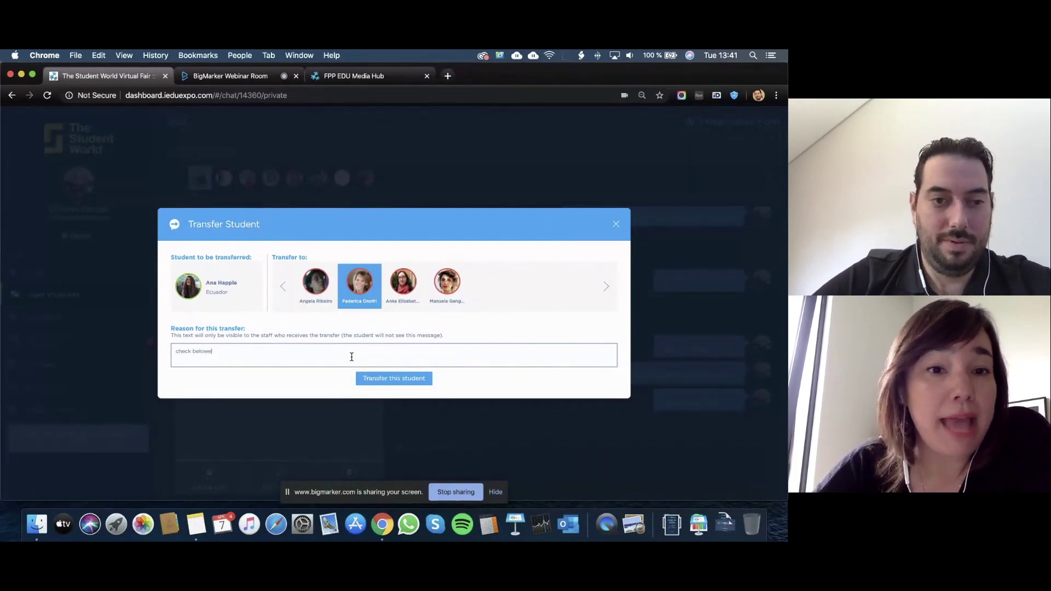
text(eck below.)
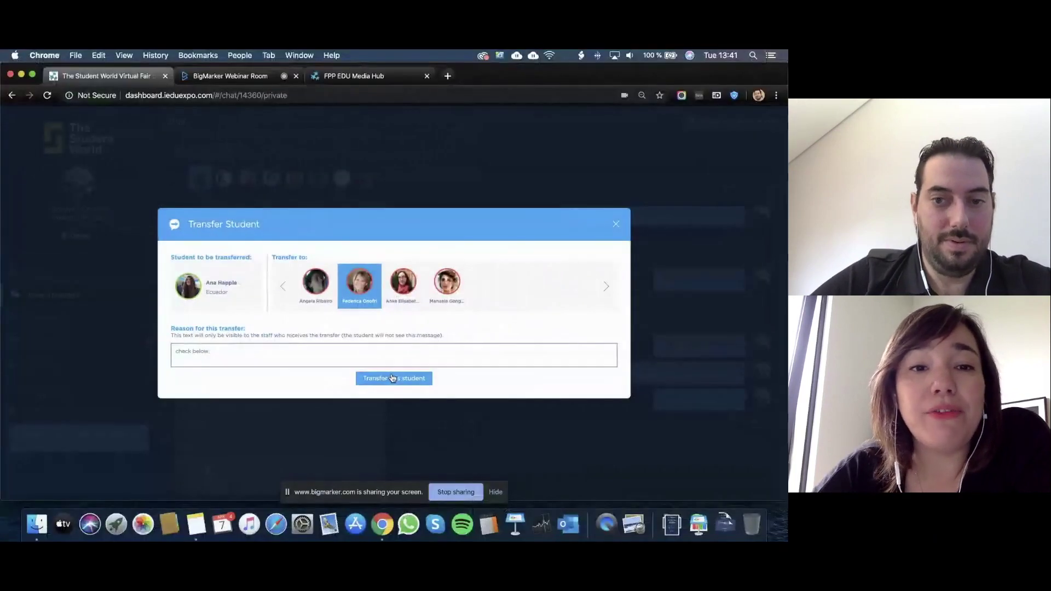
click(393, 378)
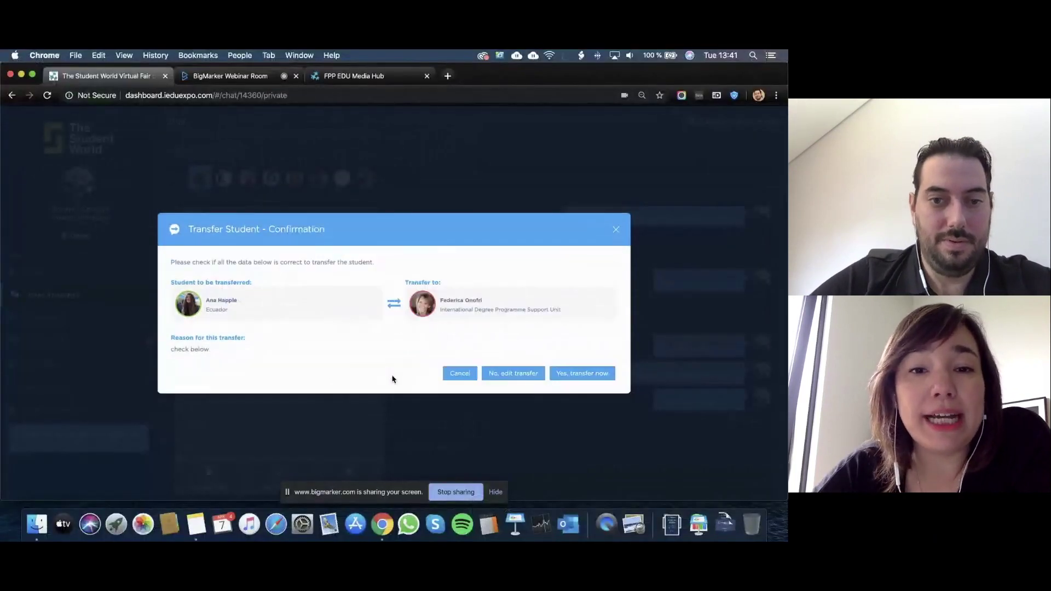
click(583, 375)
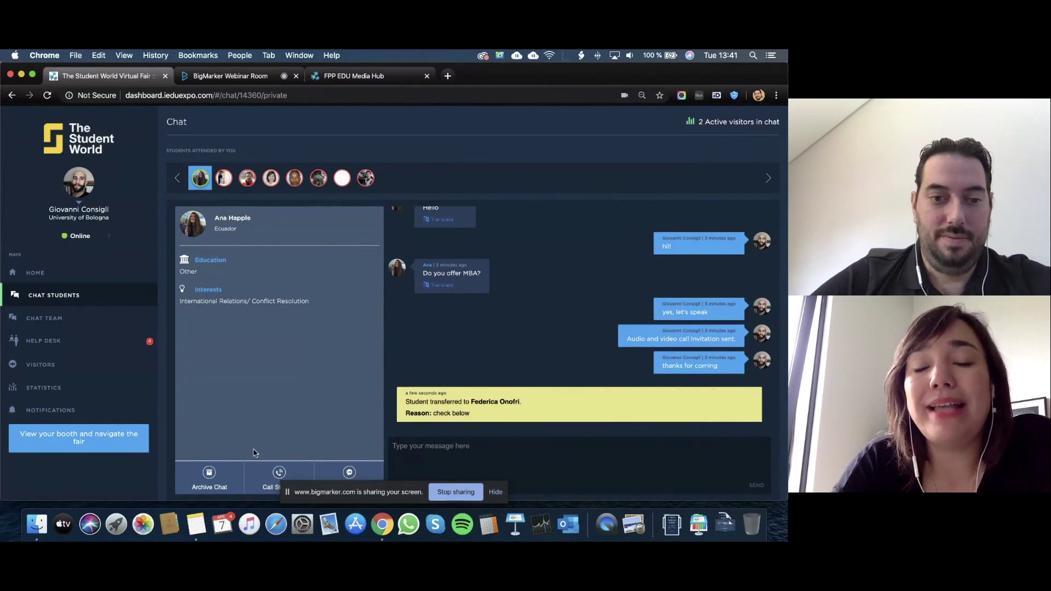
click(285, 472)
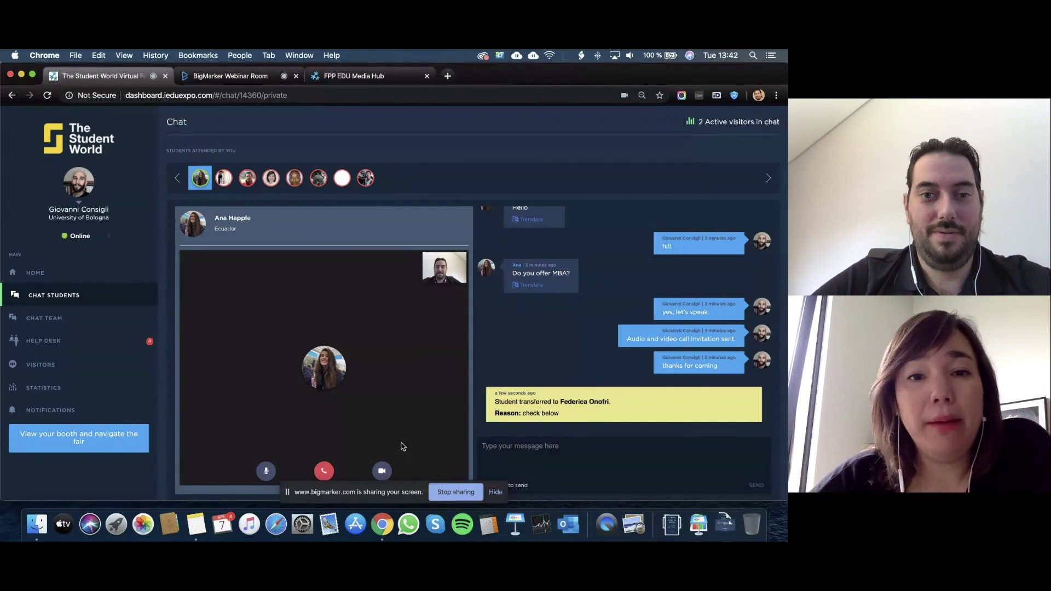
click(328, 473)
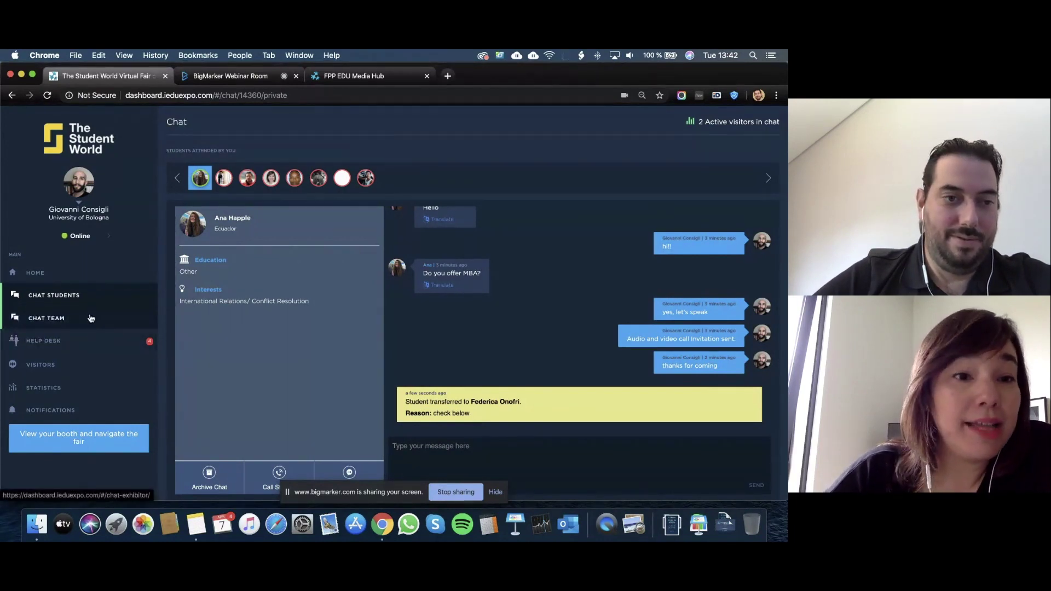
click(91, 318)
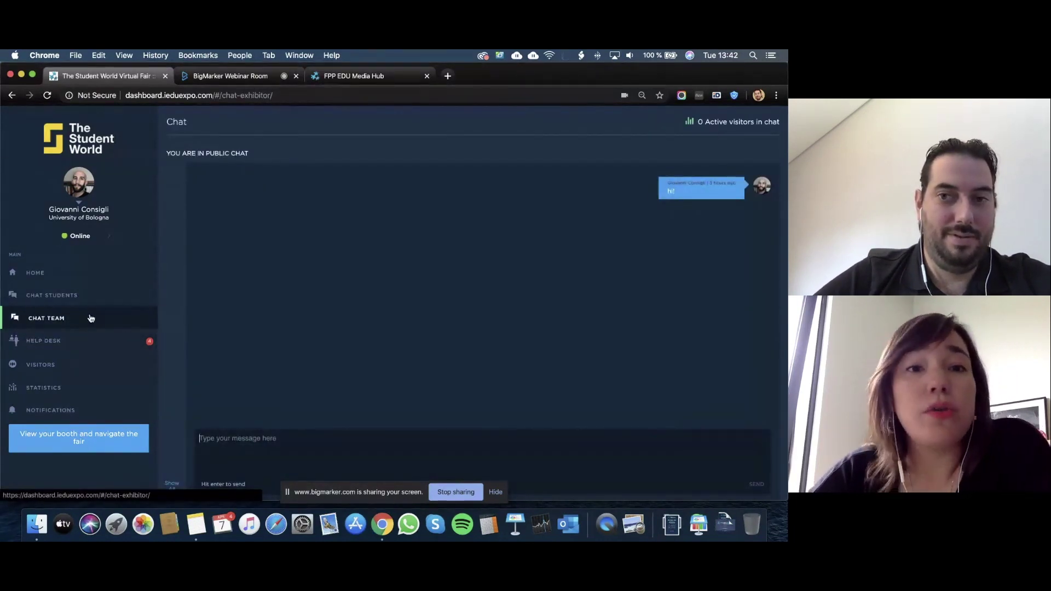
Open the help desk conversation and send 'hi!'
click(77, 344)
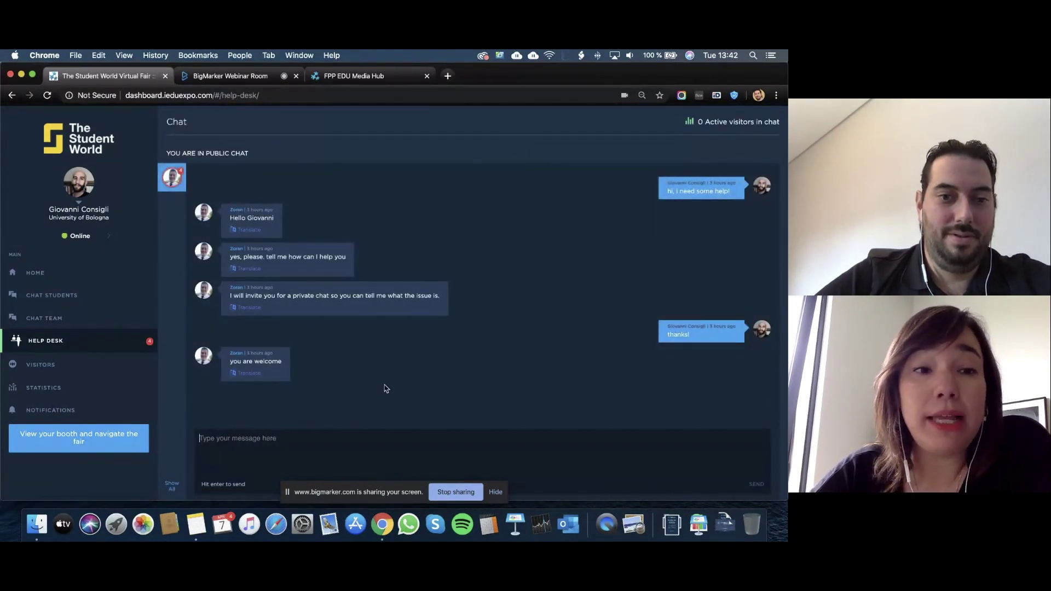
text(hi)
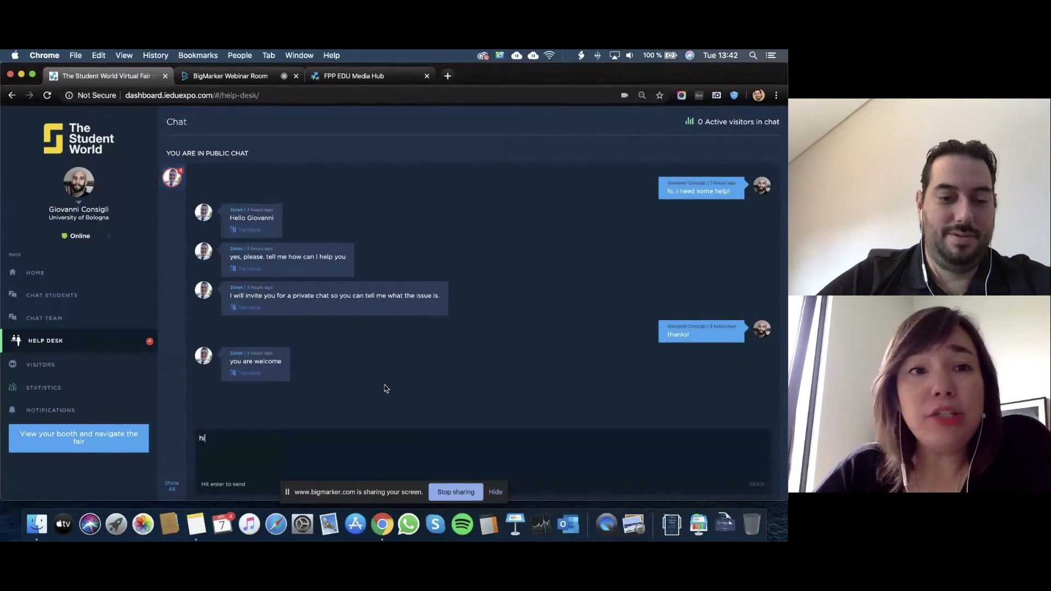
text(!)
key(Return)
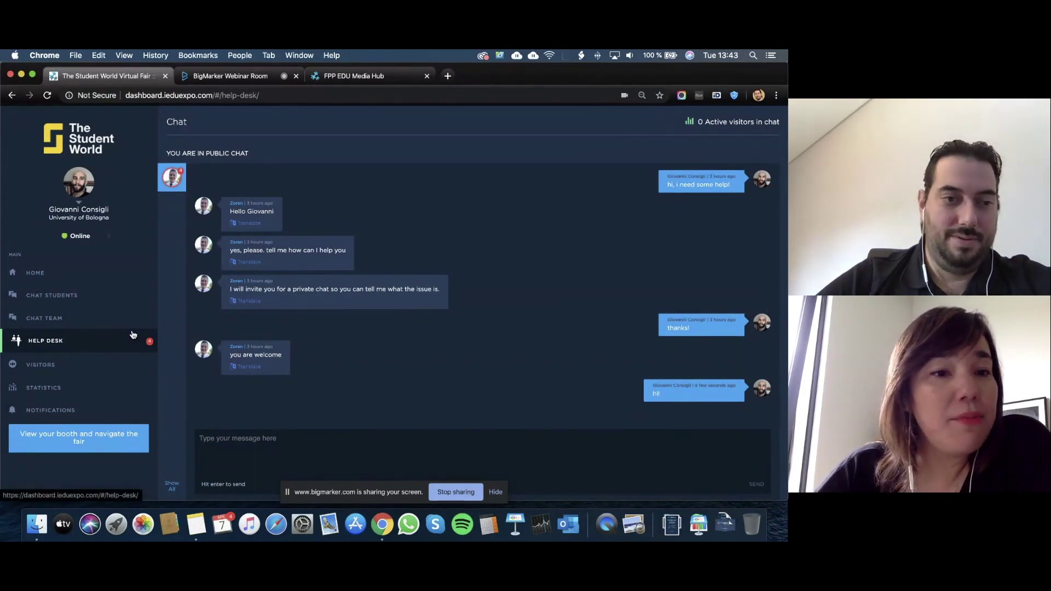
Show the list of visitors currently at the booth
click(110, 369)
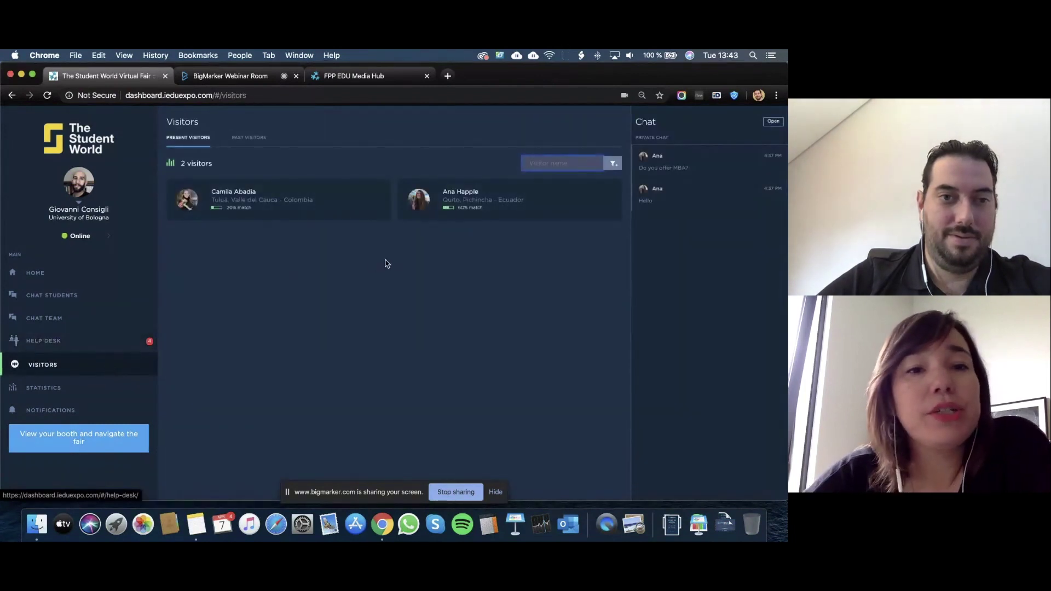
mouse_move(495, 213)
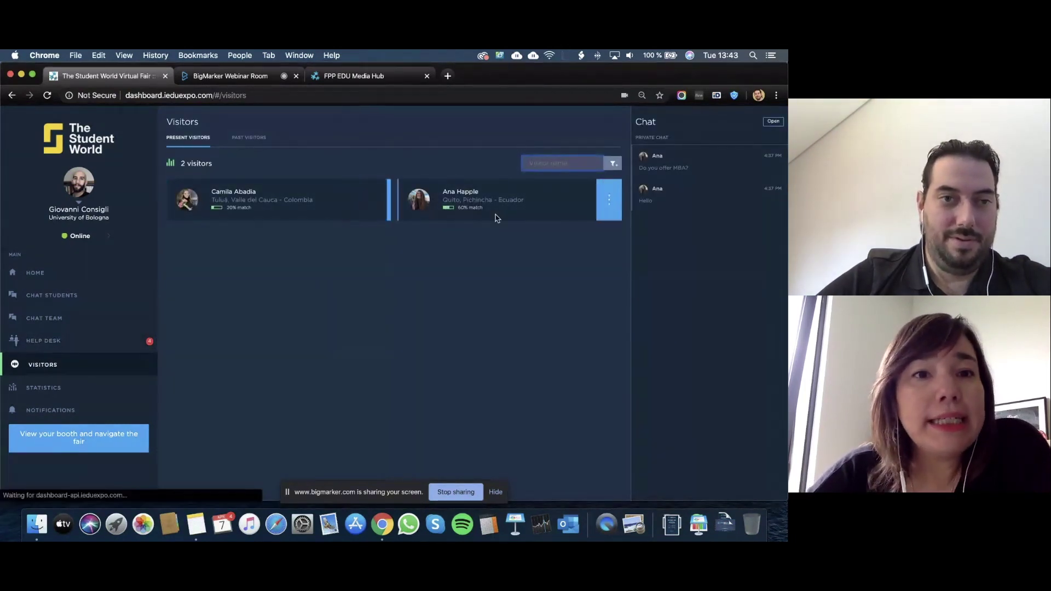
mouse_move(356, 188)
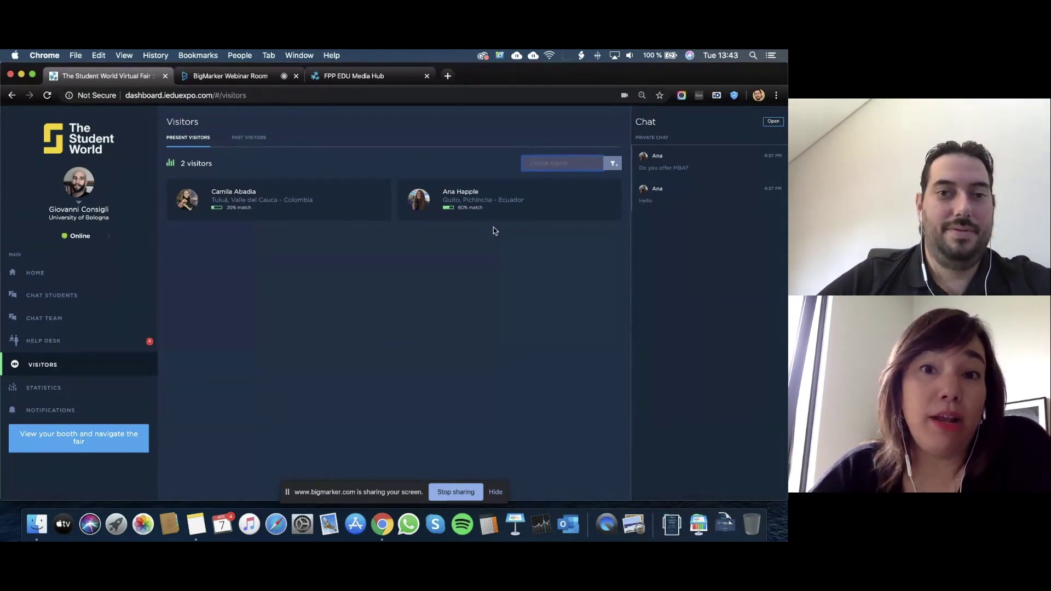
Rate the second visitor five stars with the note 'looking for', then bring up the booth statistics
click(611, 199)
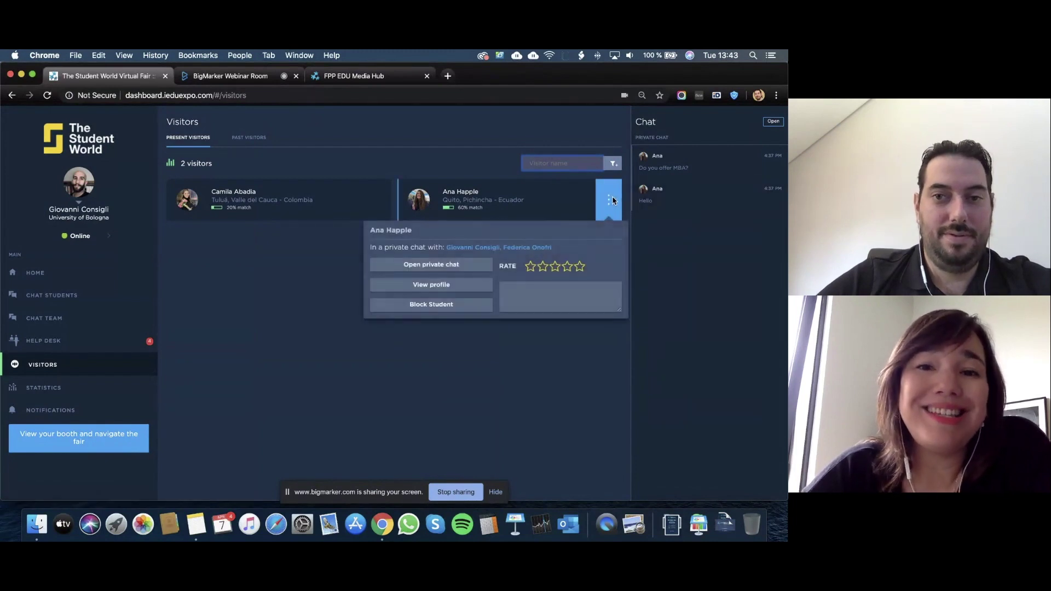
click(576, 269)
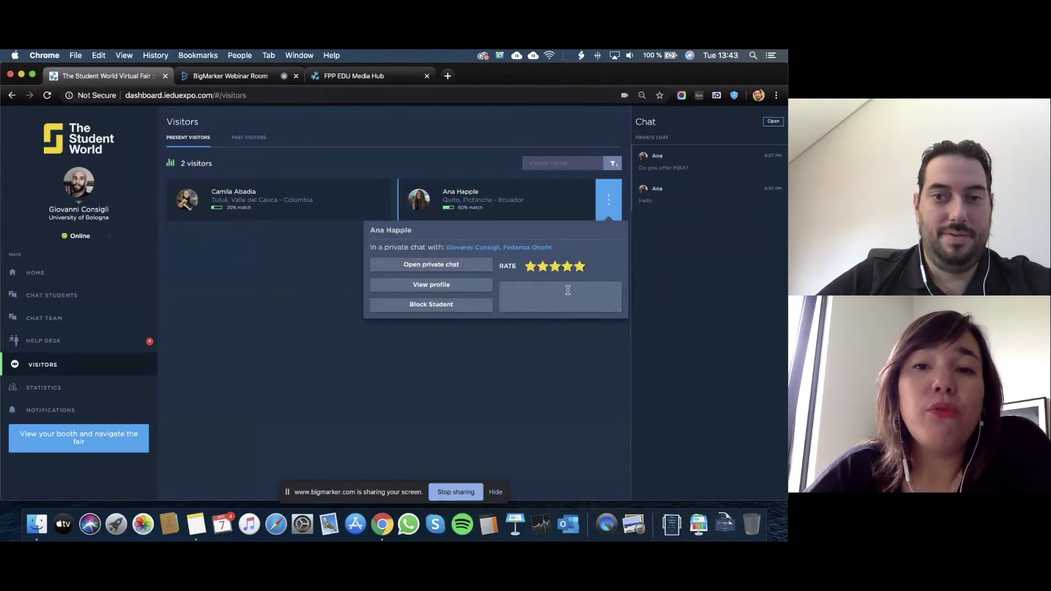
click(567, 290)
text(loo)
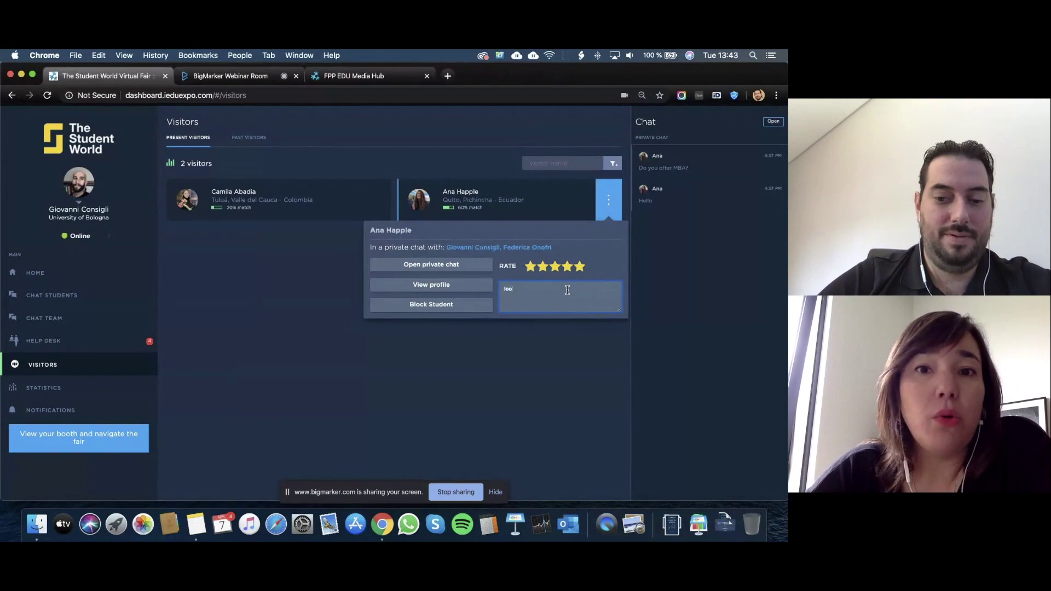
text(king for an mMBA)
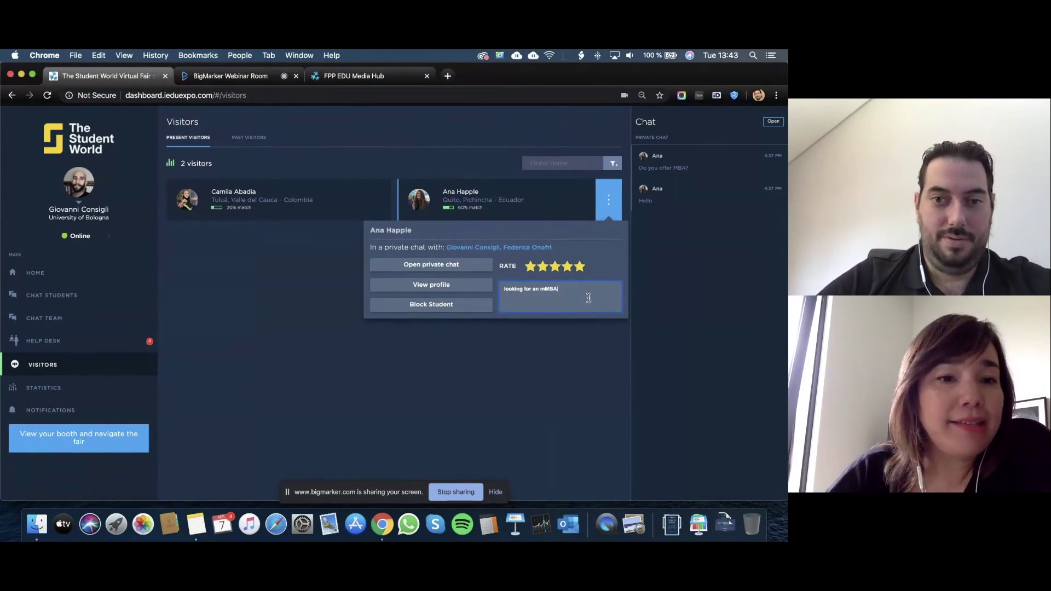
key(Return)
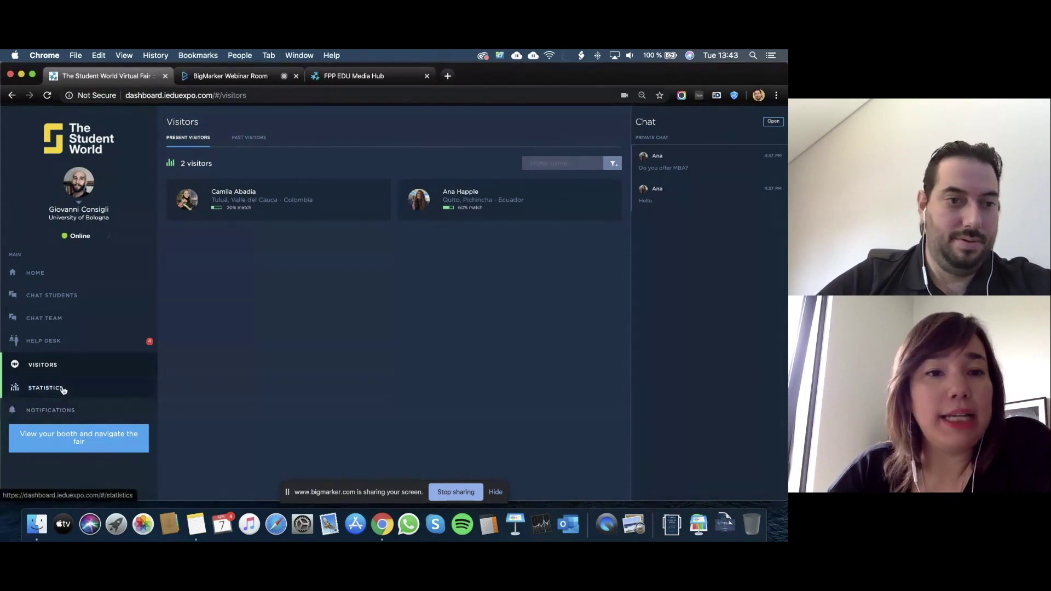
click(63, 390)
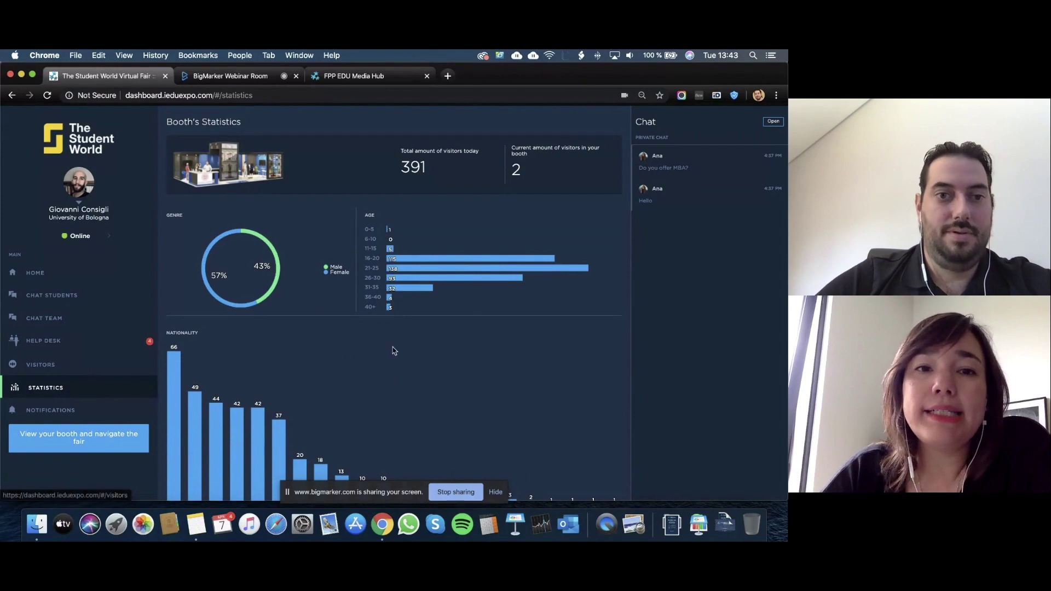
Review the gender, age, nationality, interests and favorites charts, then go to the FPP EDU Media Hub registration page
scroll(404, 337, down, 5)
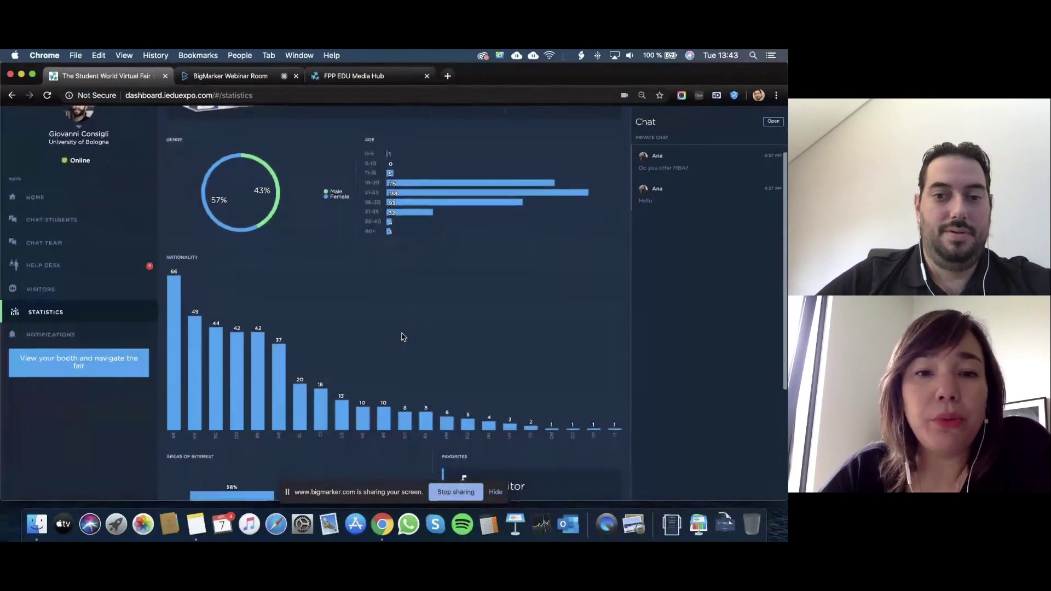
scroll(403, 336, down, 5)
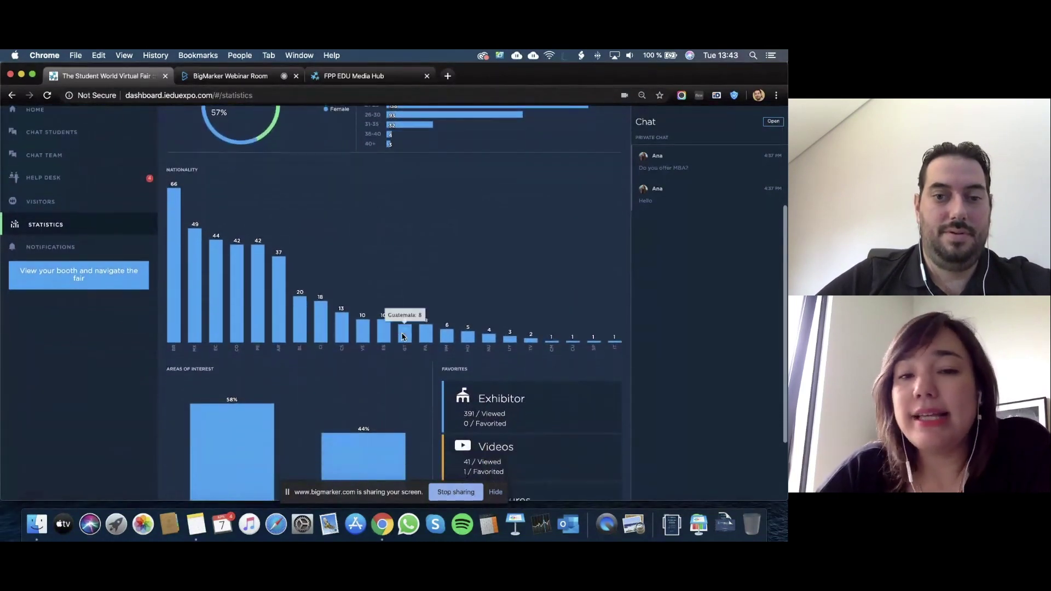
scroll(403, 337, up, 10)
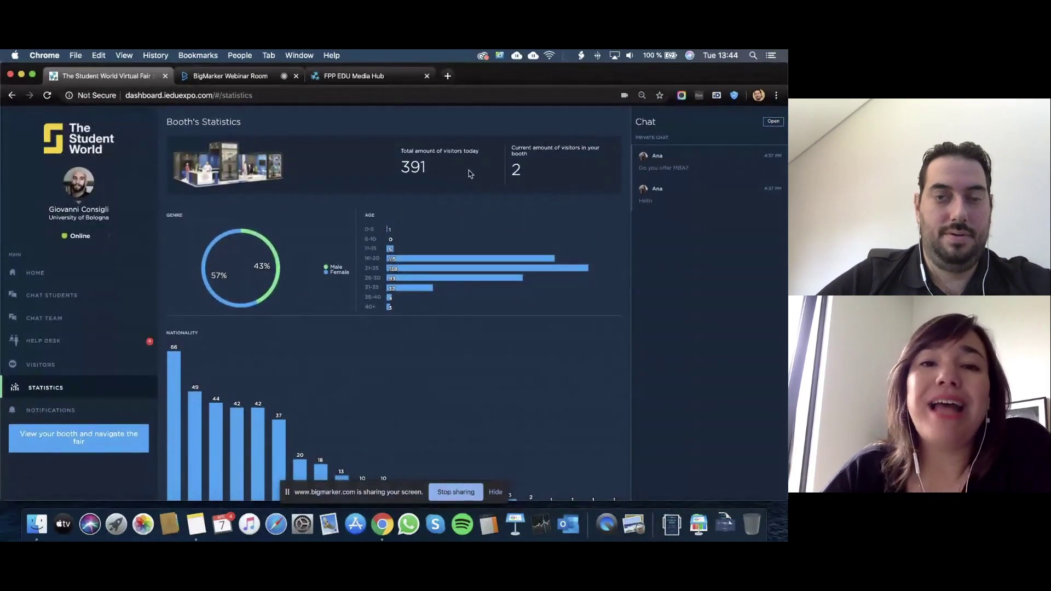
scroll(469, 174, down, 1)
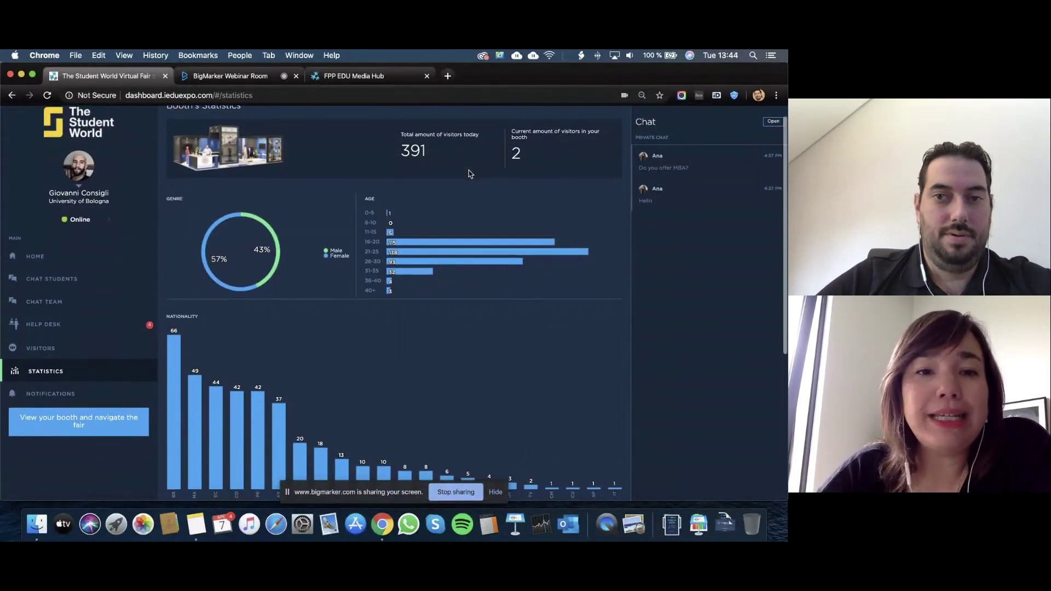
scroll(468, 174, down, 5)
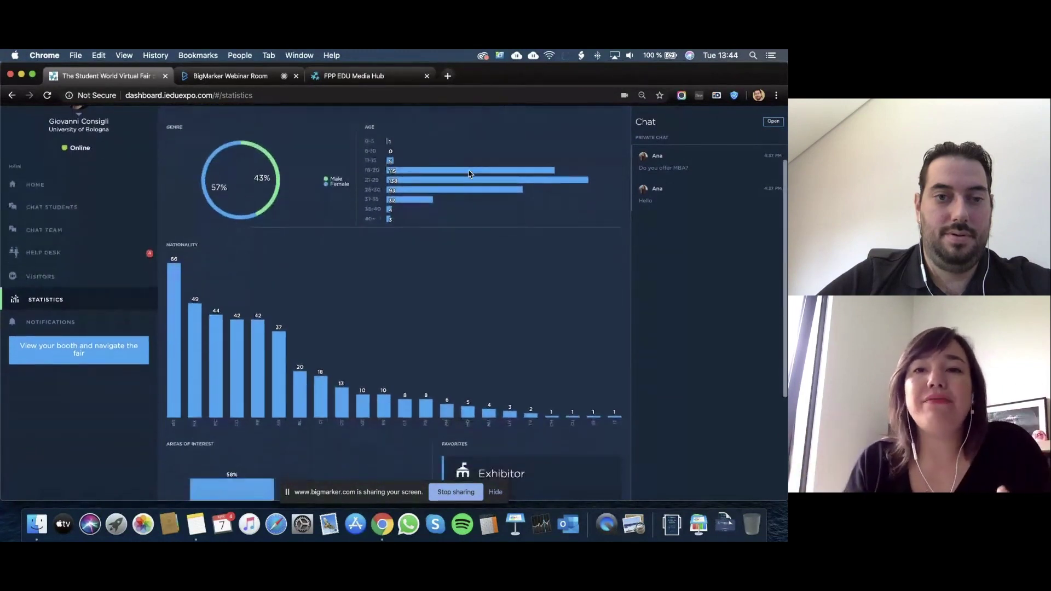
scroll(468, 174, down, 5)
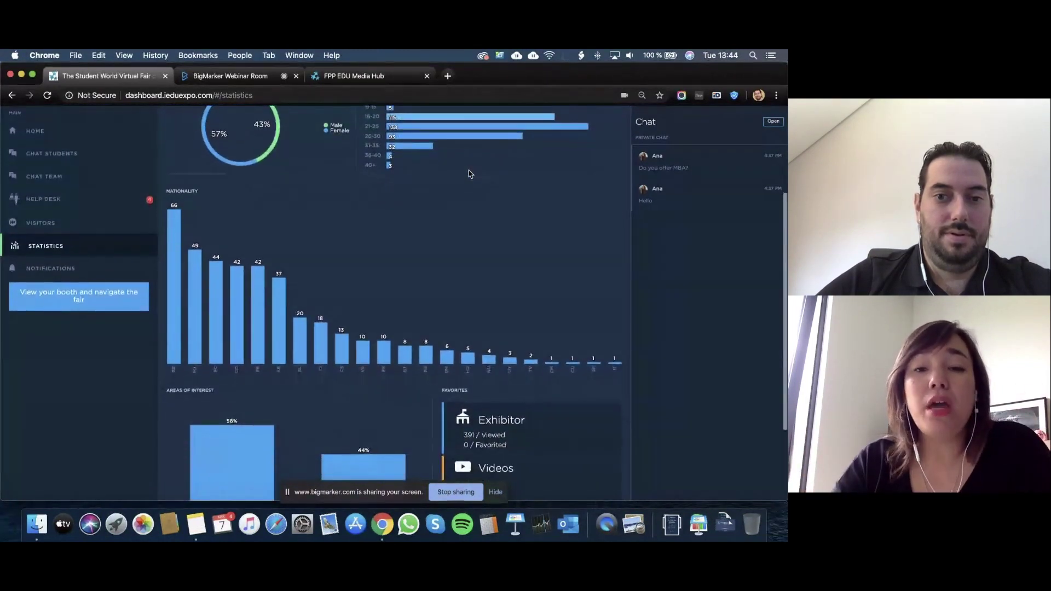
scroll(469, 174, down, 1)
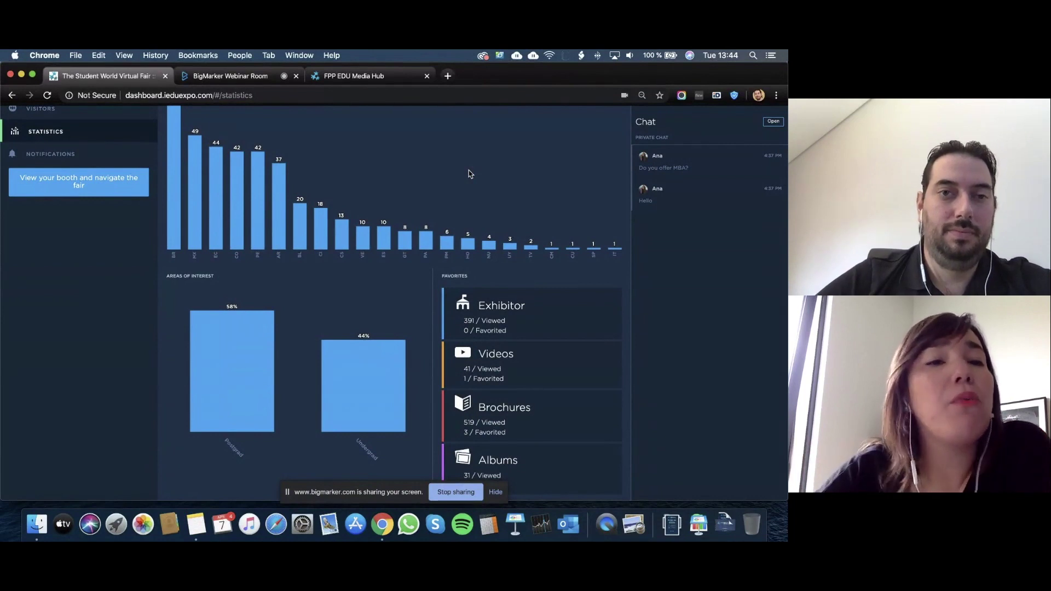
scroll(469, 174, up, 8)
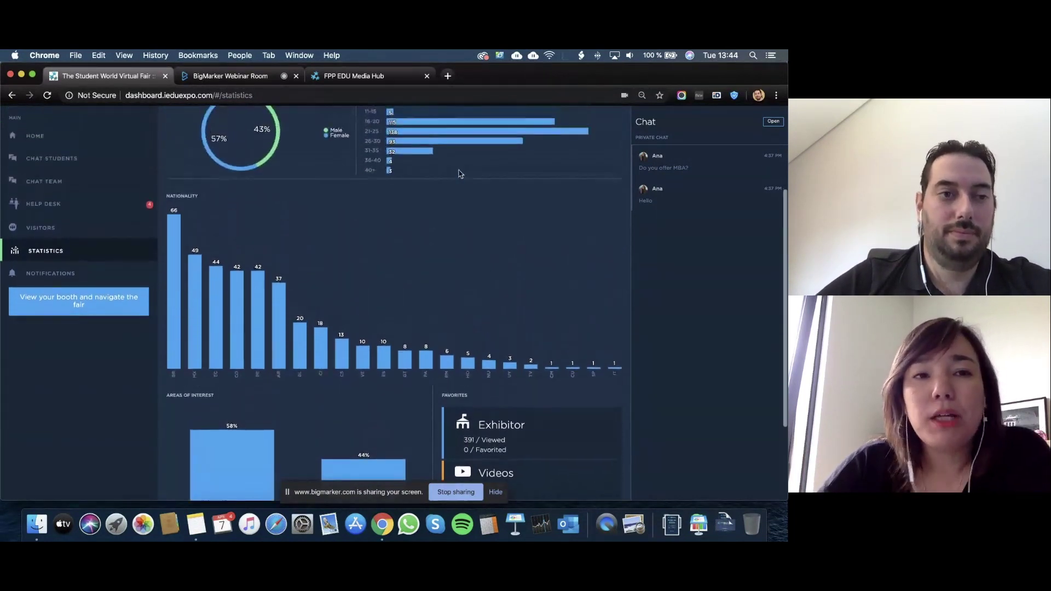
scroll(368, 174, up, 3)
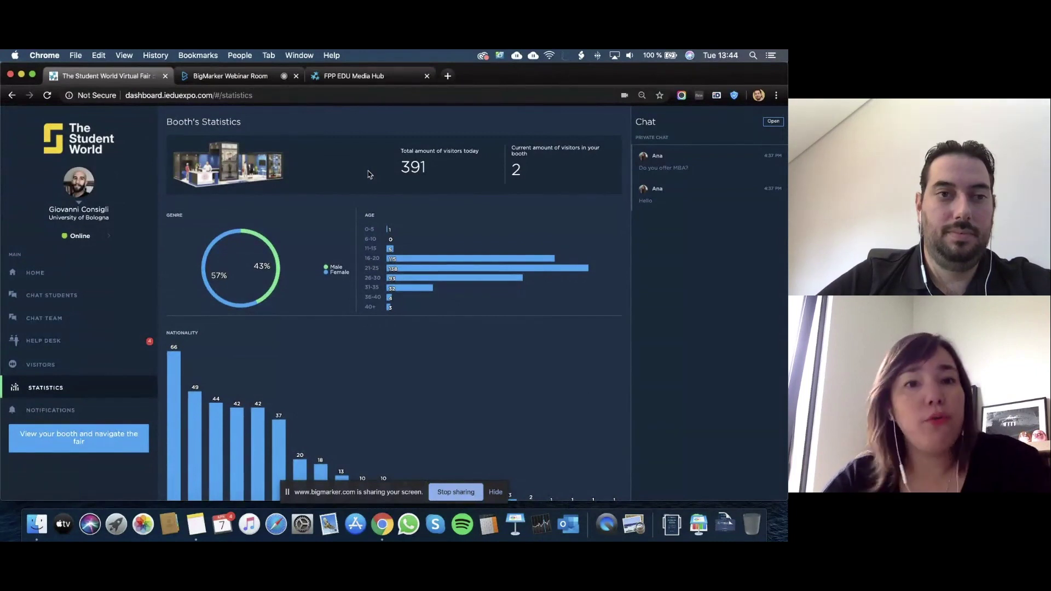
scroll(369, 174, up, 1)
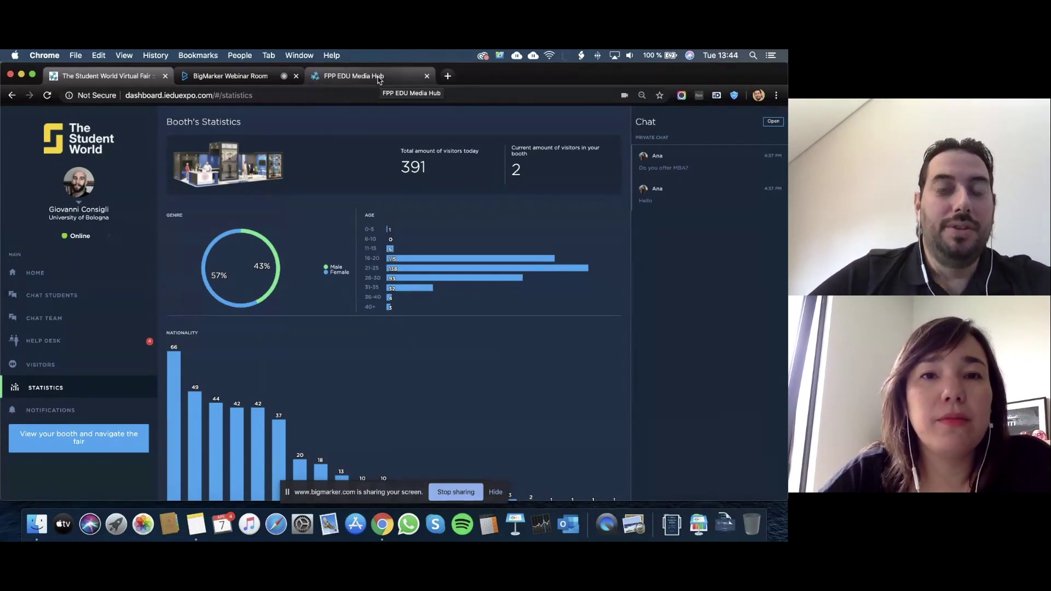
click(378, 80)
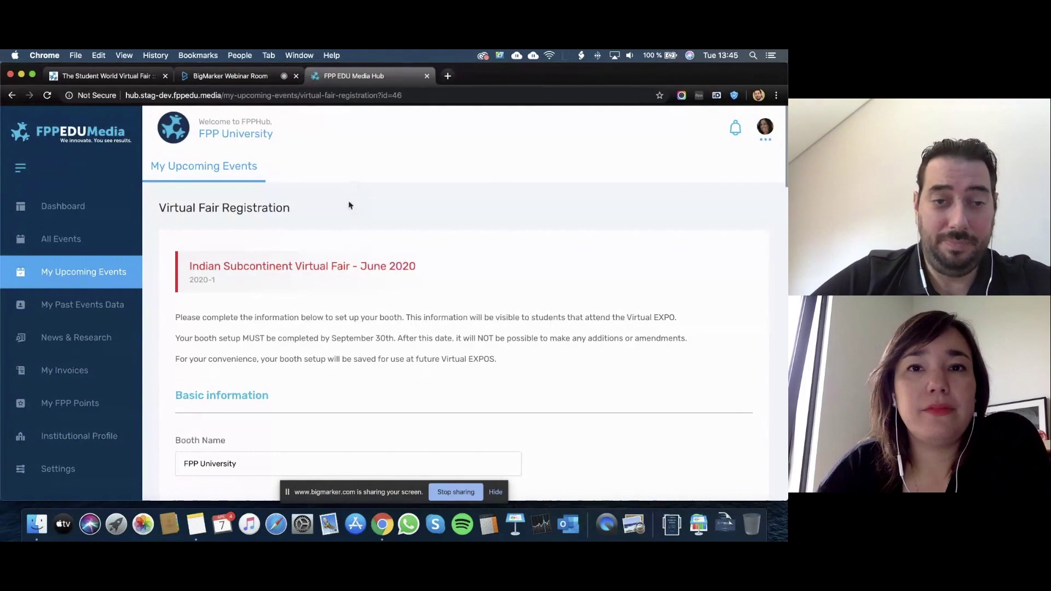
Scroll down the registration form to the Booth model section and choose the blue booth model
scroll(365, 212, down, 1)
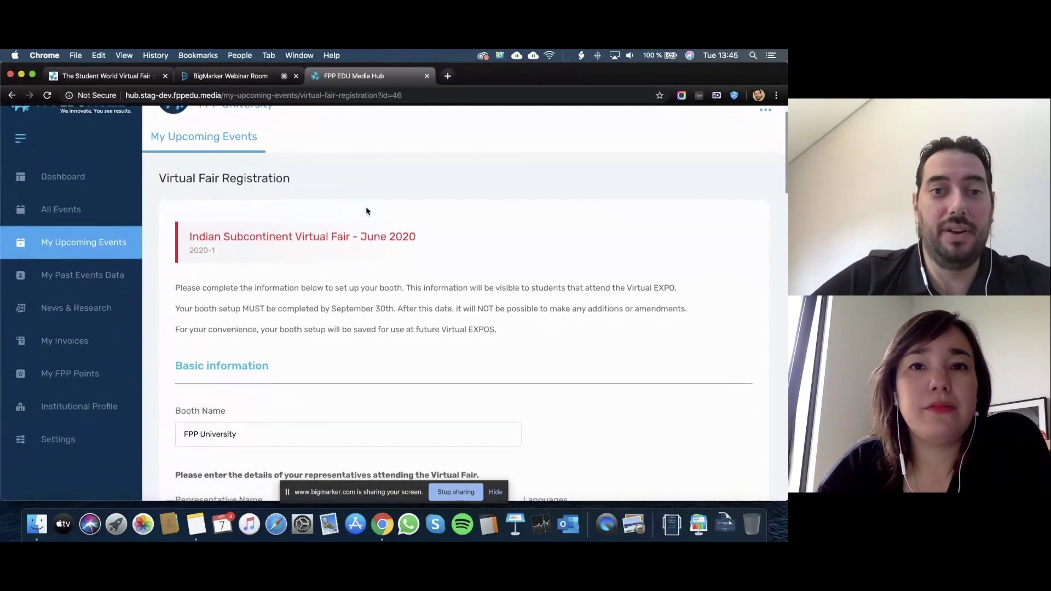
scroll(366, 211, down, 1)
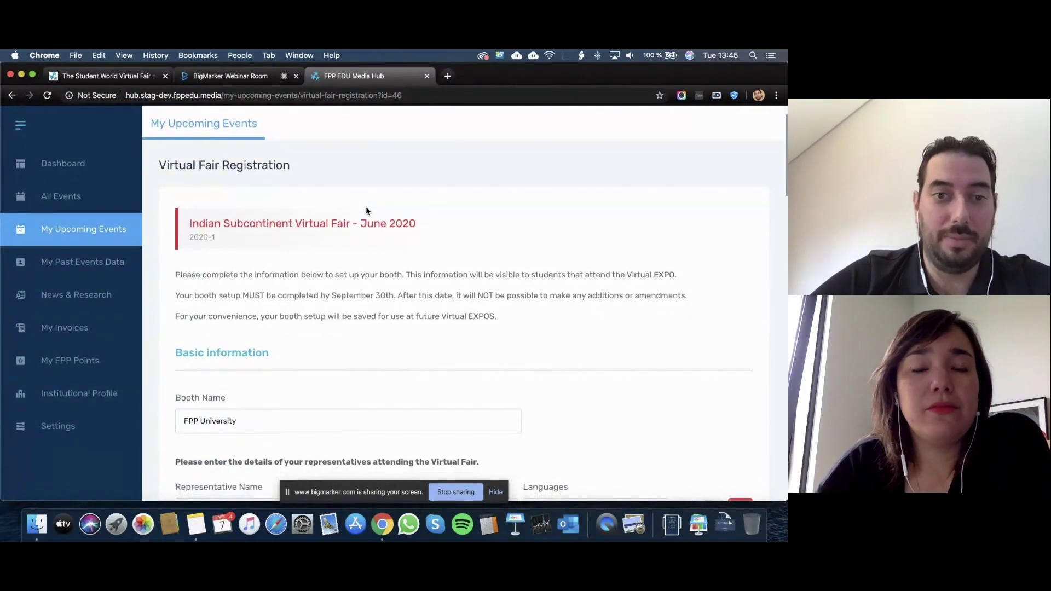
scroll(367, 212, down, 2)
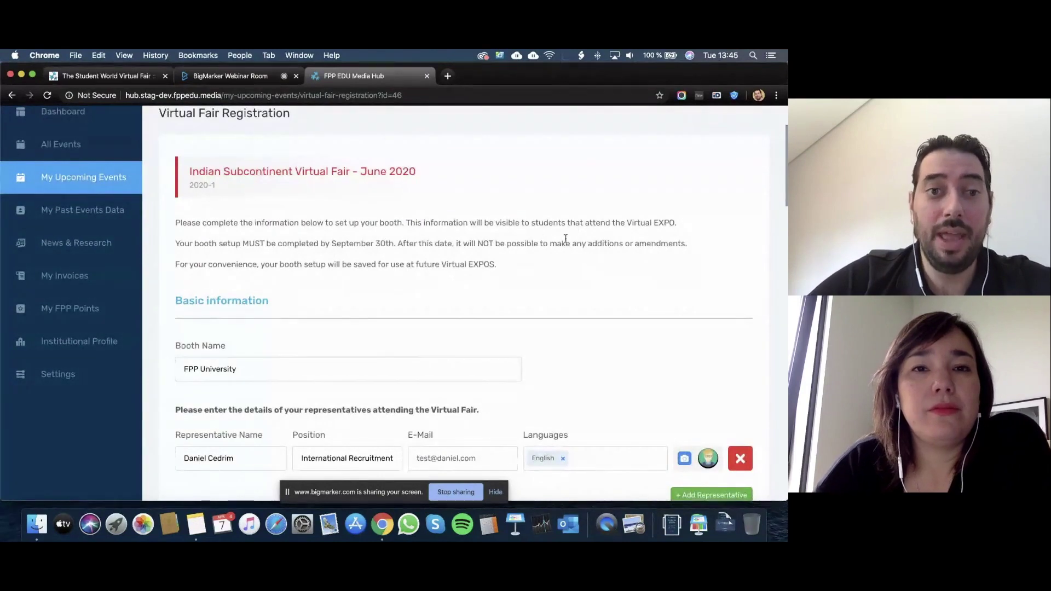
scroll(455, 259, down, 4)
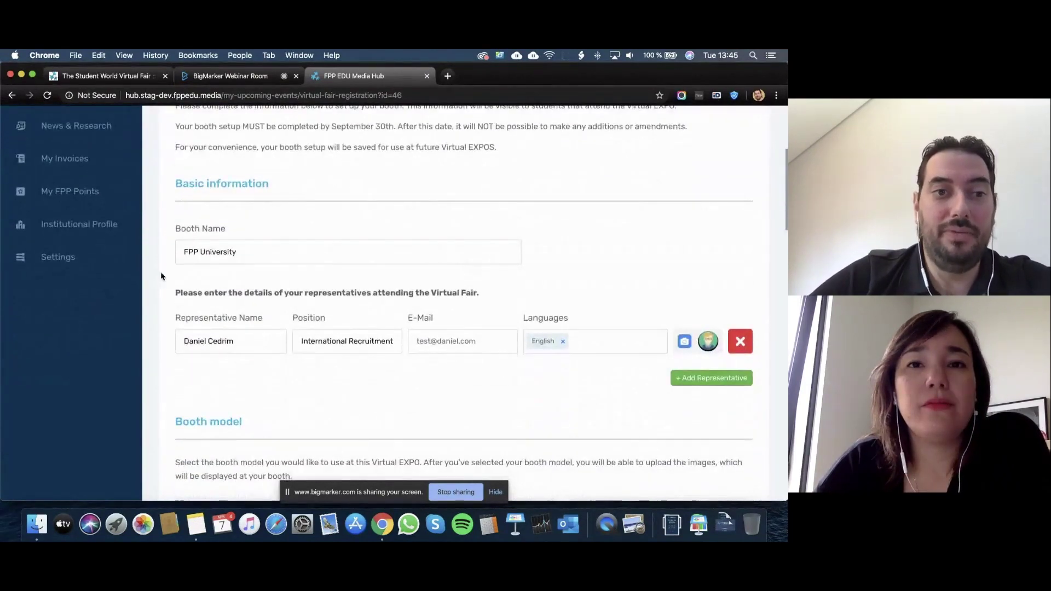
scroll(314, 230, down, 1)
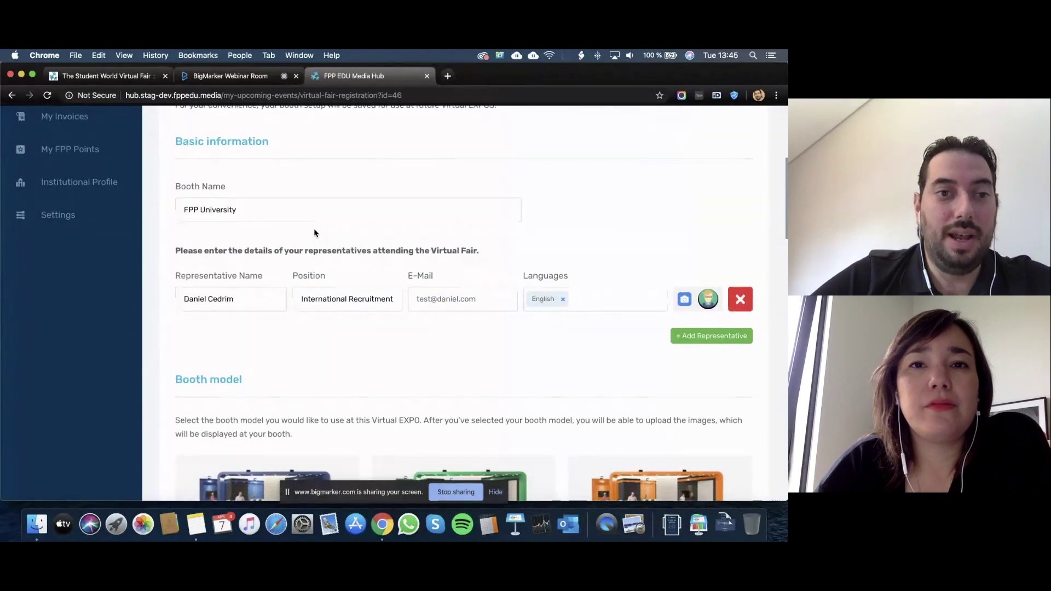
scroll(314, 230, down, 1)
scroll(314, 233, down, 2)
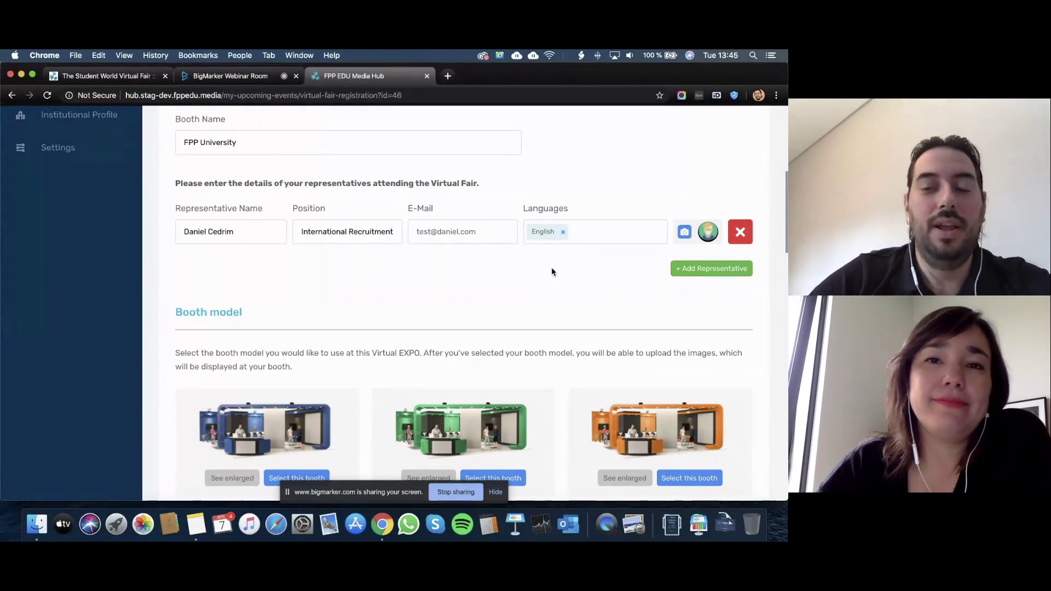
scroll(551, 271, down, 4)
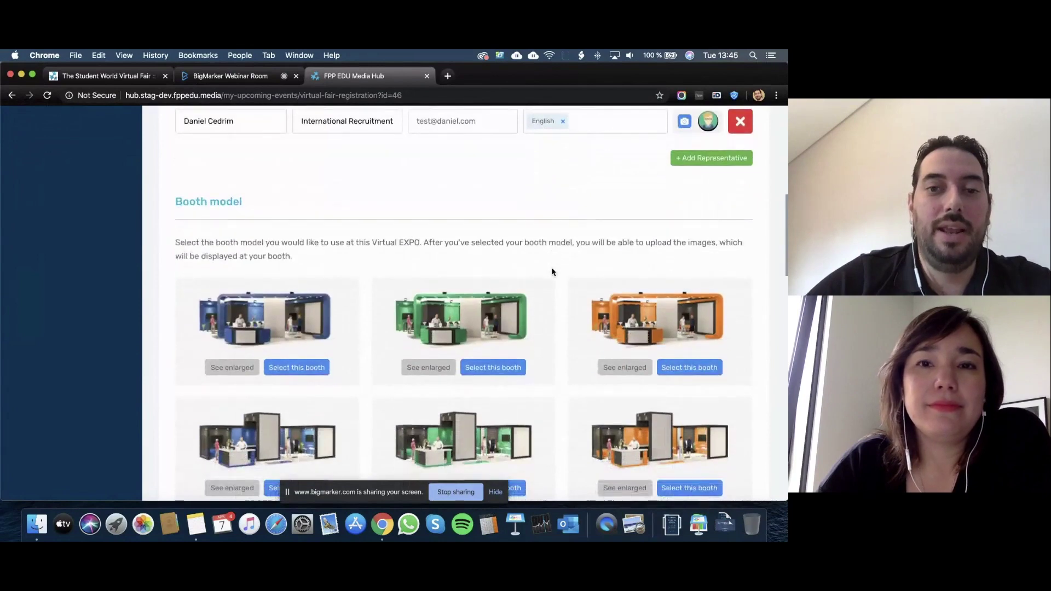
scroll(235, 290, down, 2)
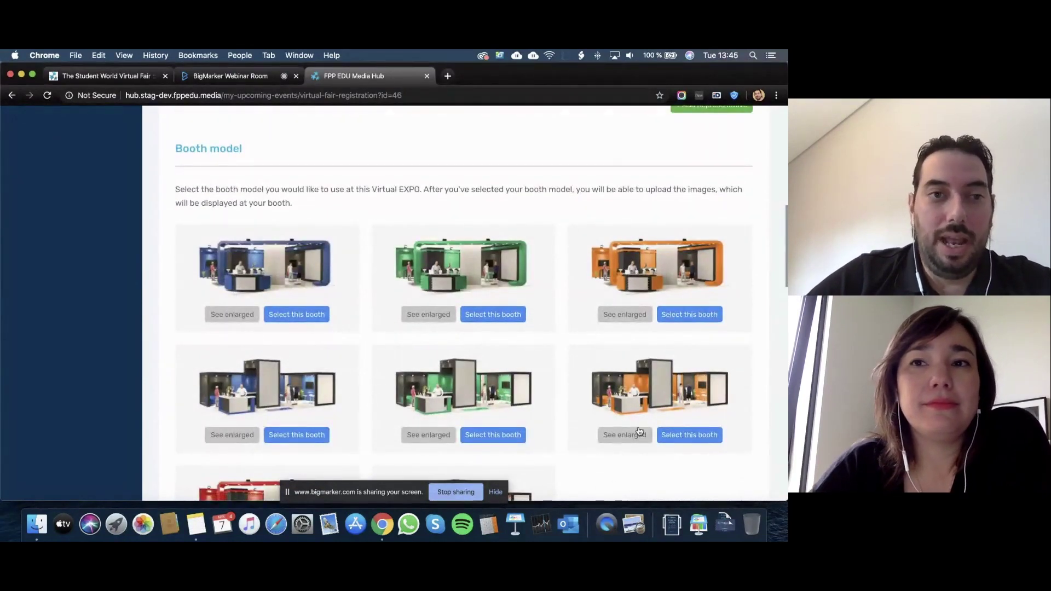
click(309, 315)
scroll(475, 370, down, 3)
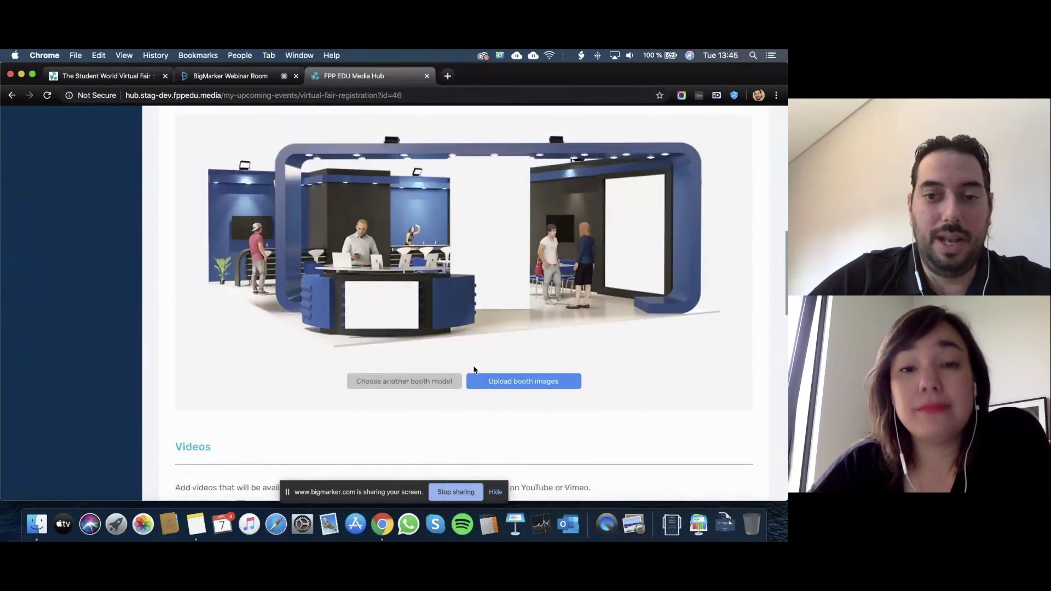
click(558, 381)
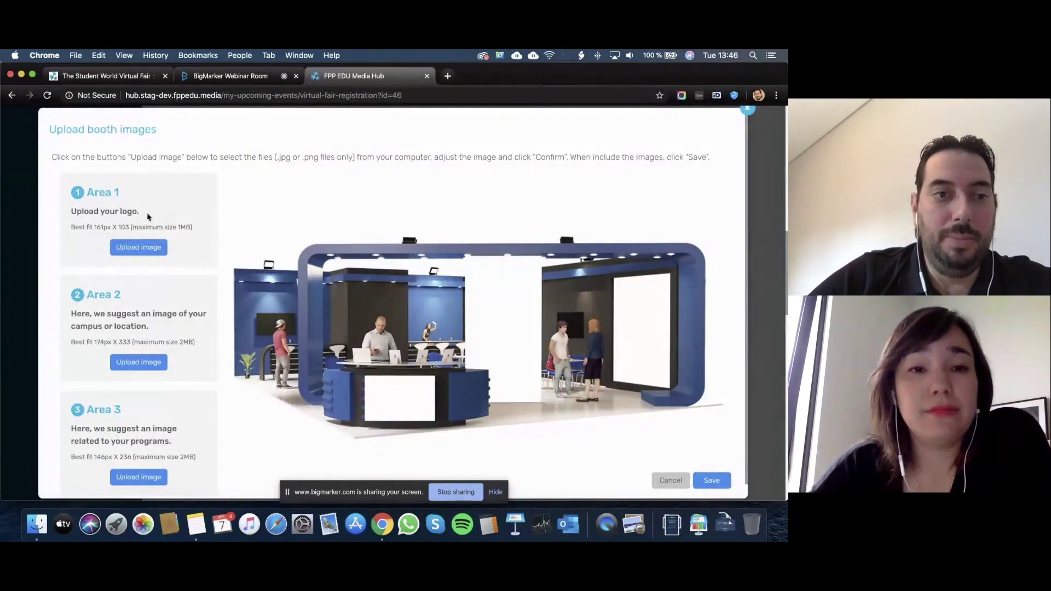
click(142, 246)
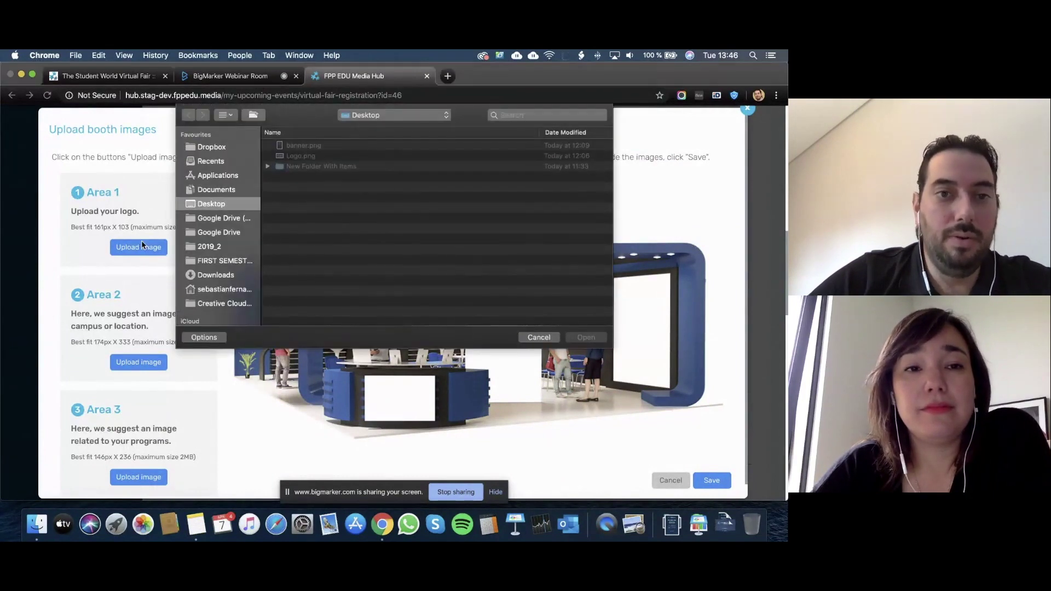
click(315, 158)
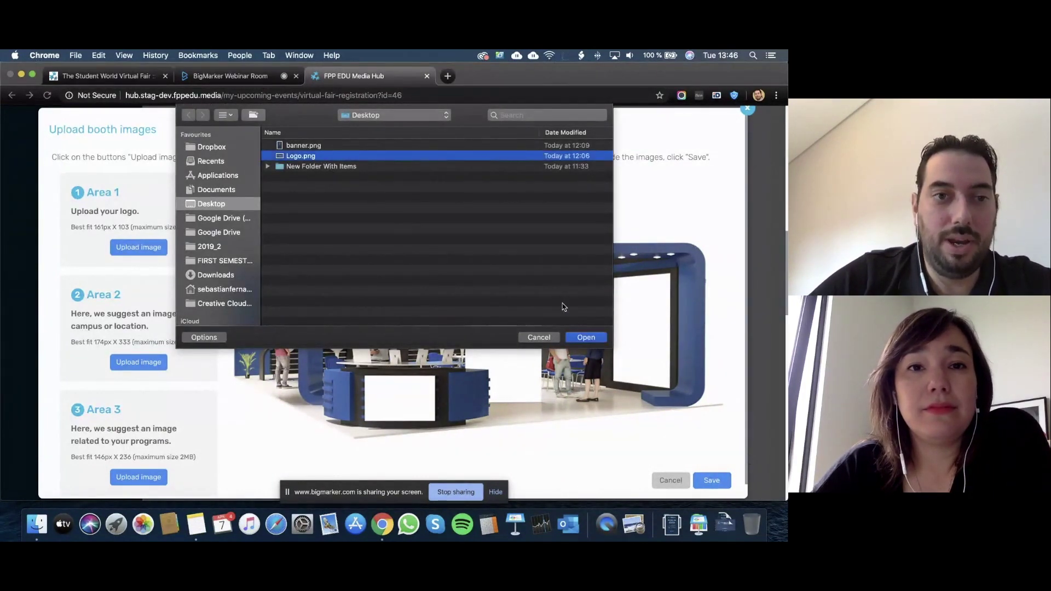
click(595, 339)
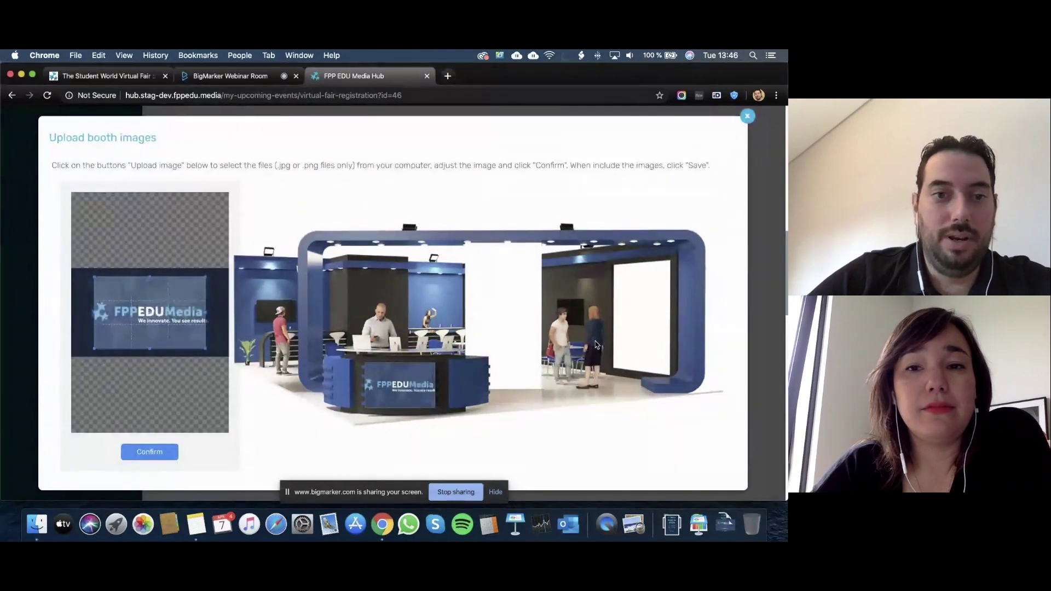
drag(170, 337, 217, 355)
click(148, 451)
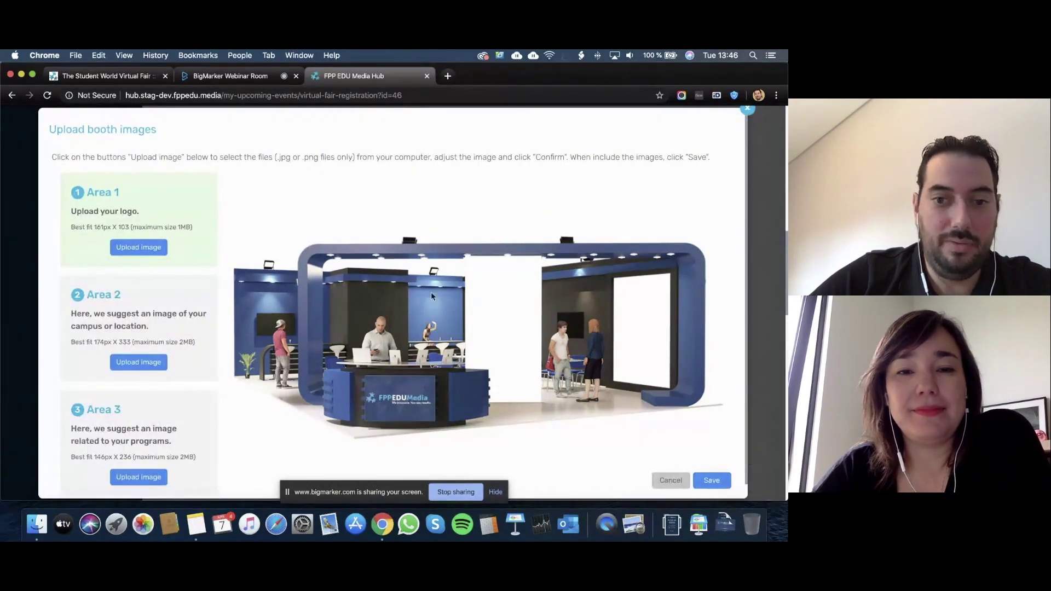
click(132, 364)
click(319, 147)
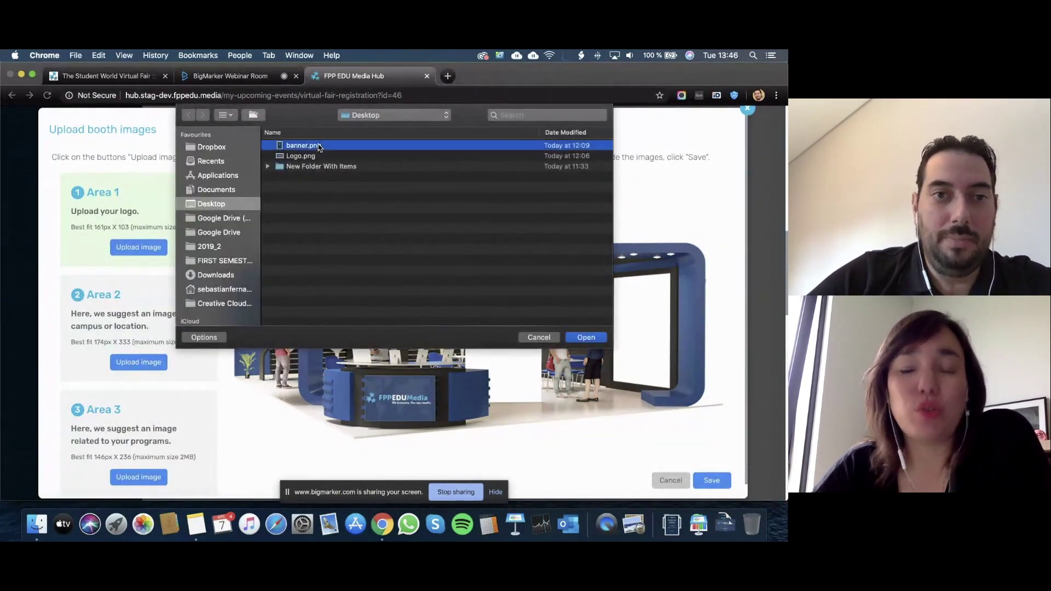
click(596, 338)
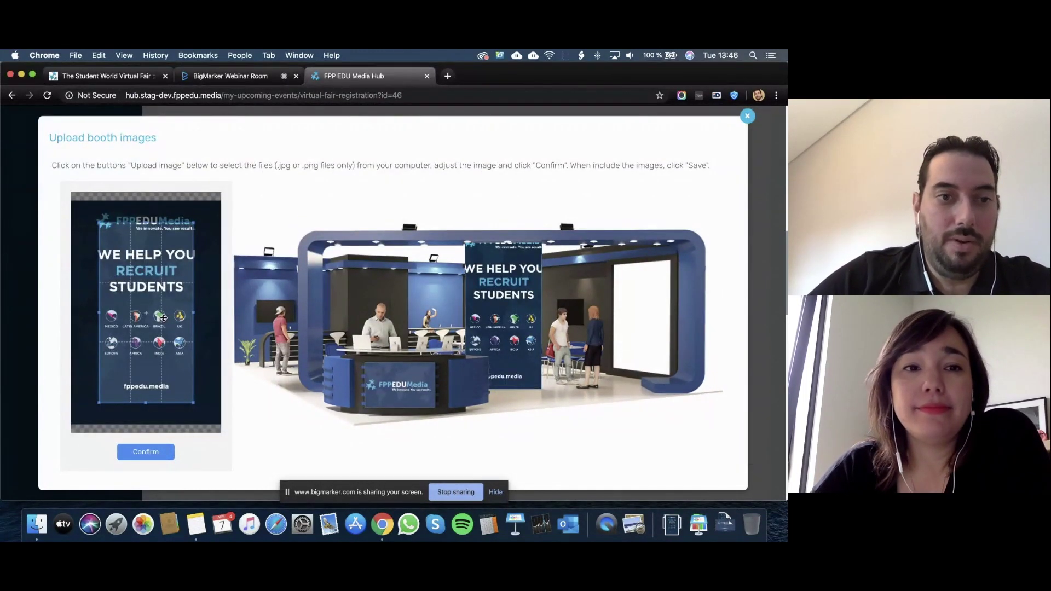
drag(164, 318, 151, 300)
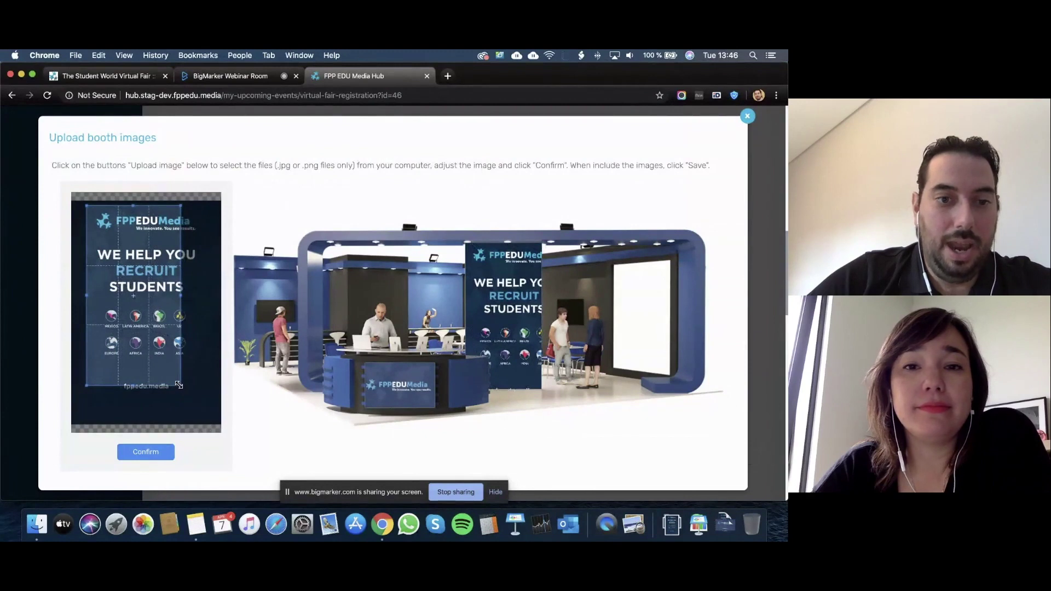
drag(178, 385, 200, 424)
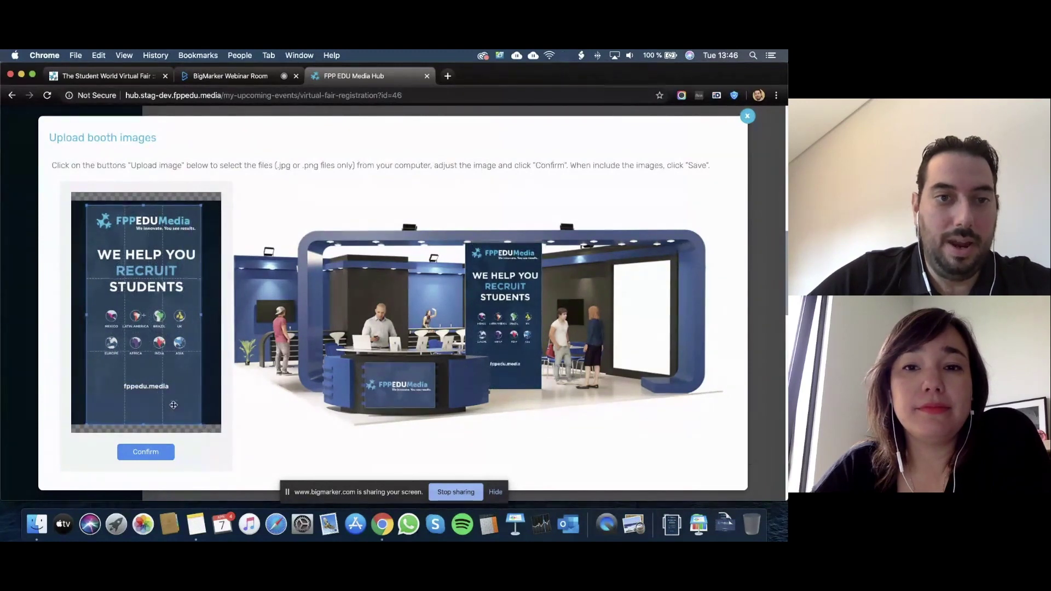
drag(139, 366, 138, 367)
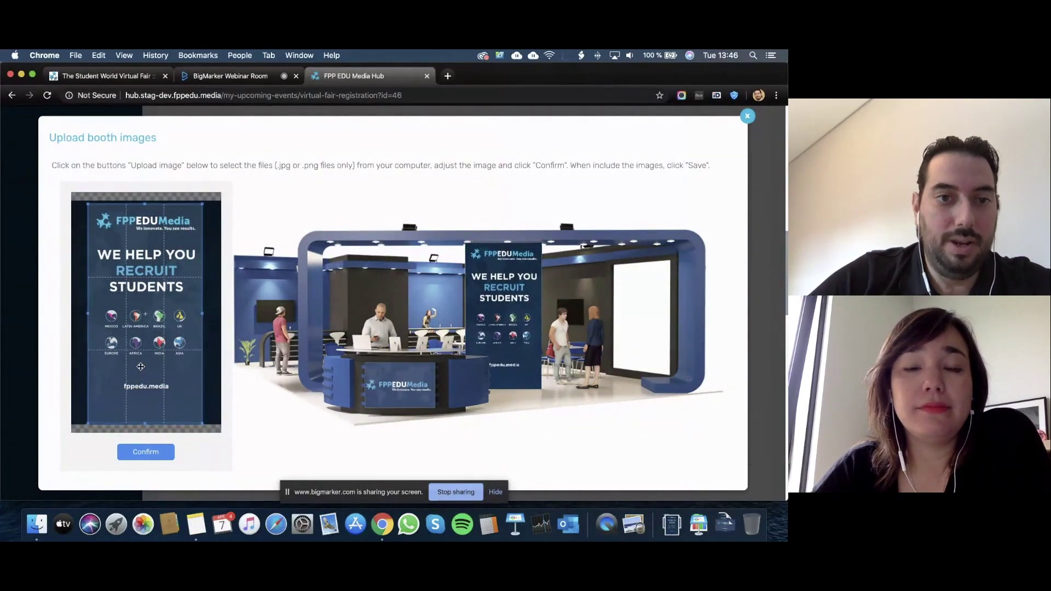
click(146, 453)
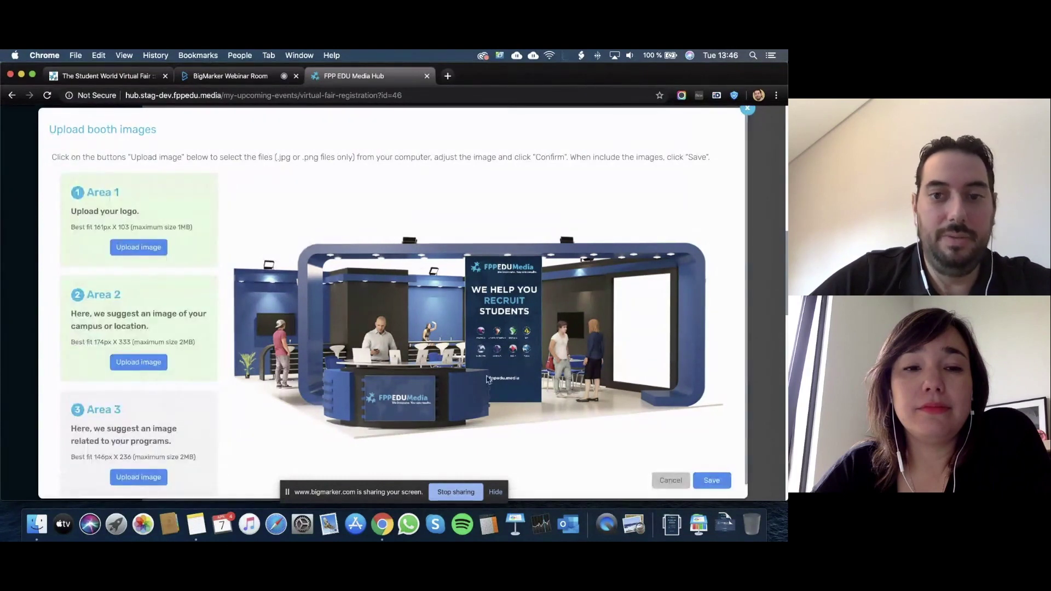
scroll(588, 336, down, 1)
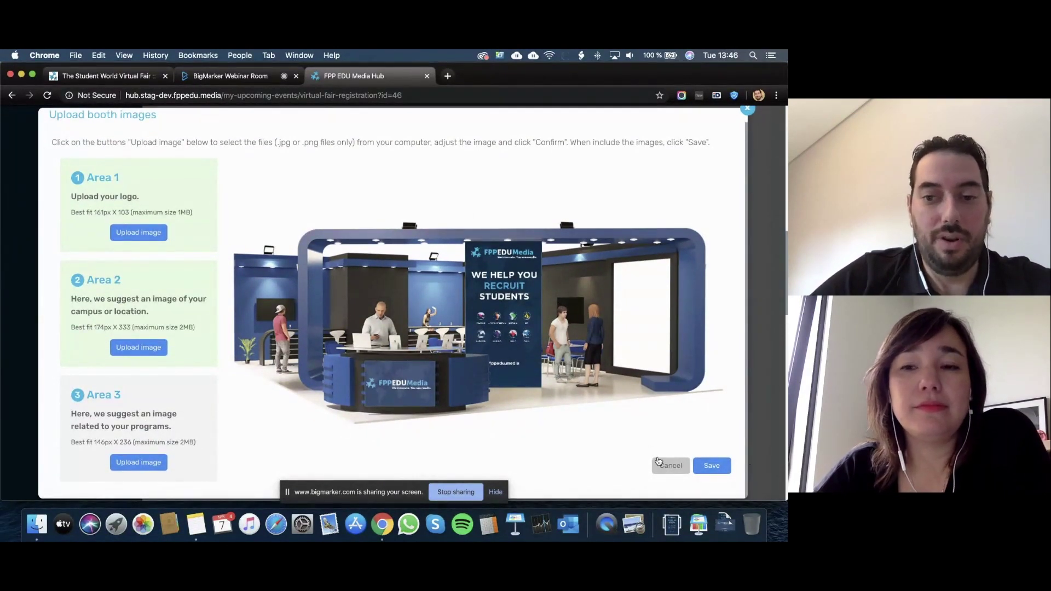
click(675, 464)
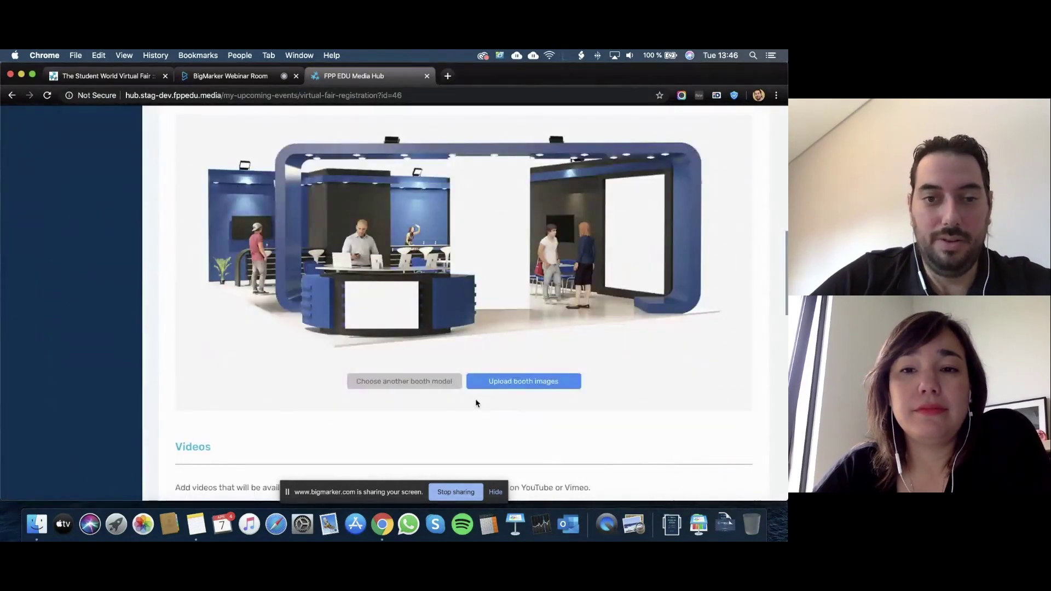
Open the new booth video form in Videos and cancel it without adding a video
scroll(418, 417, down, 5)
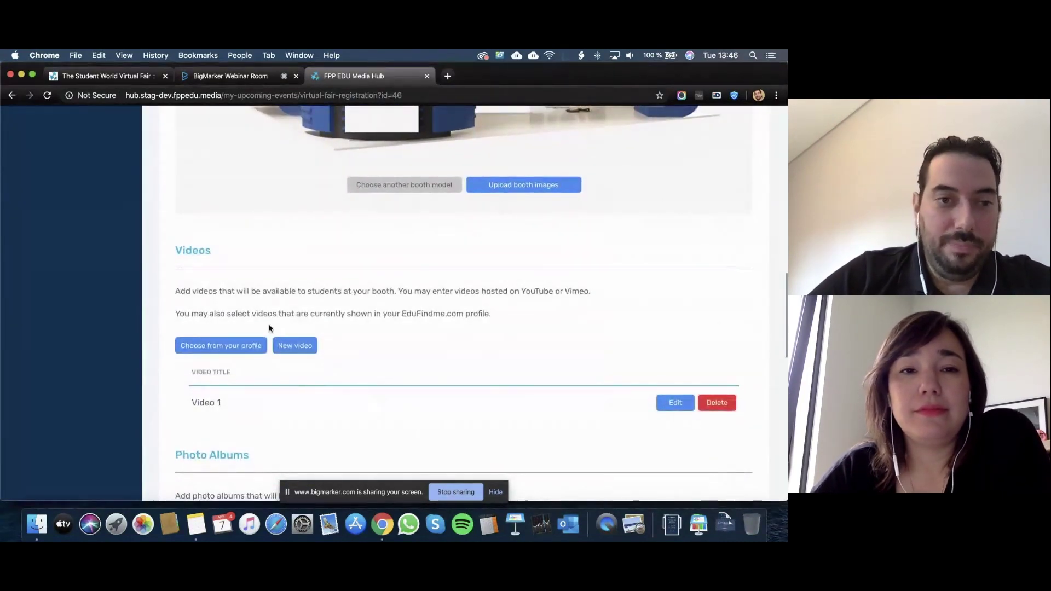
scroll(214, 267, down, 2)
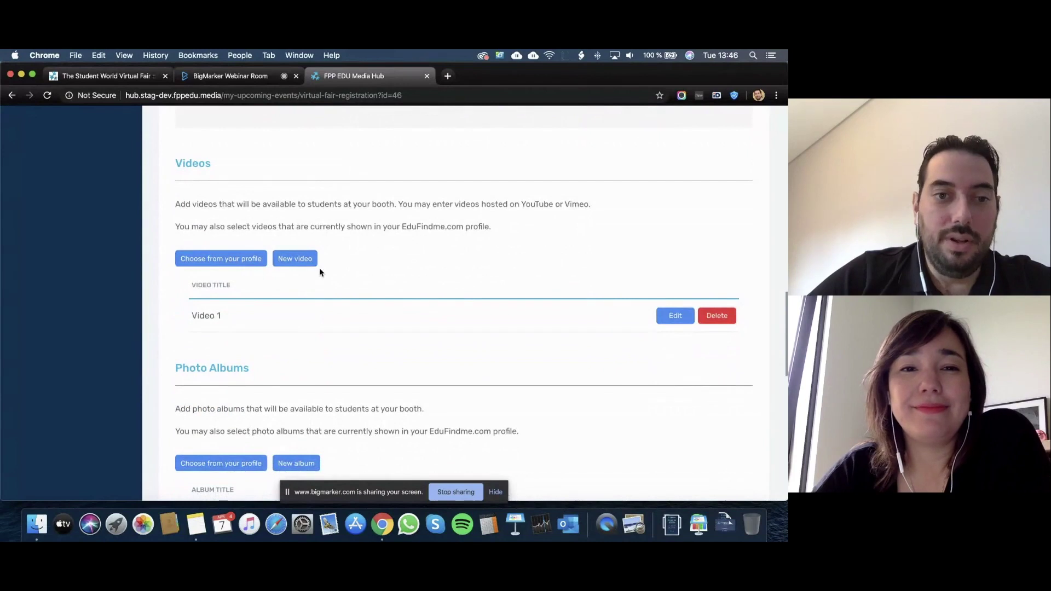
click(303, 260)
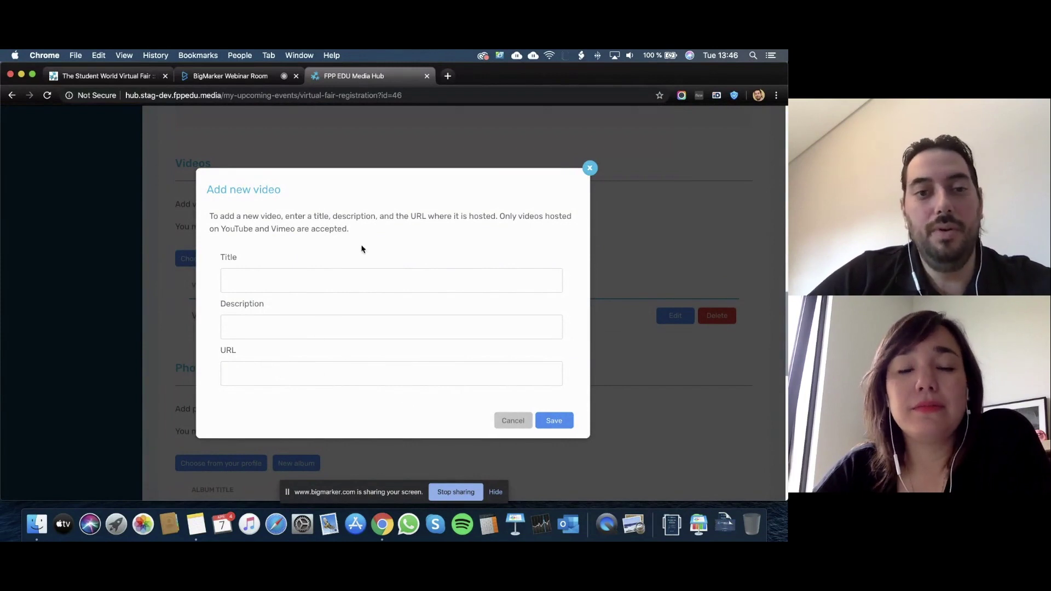
click(335, 374)
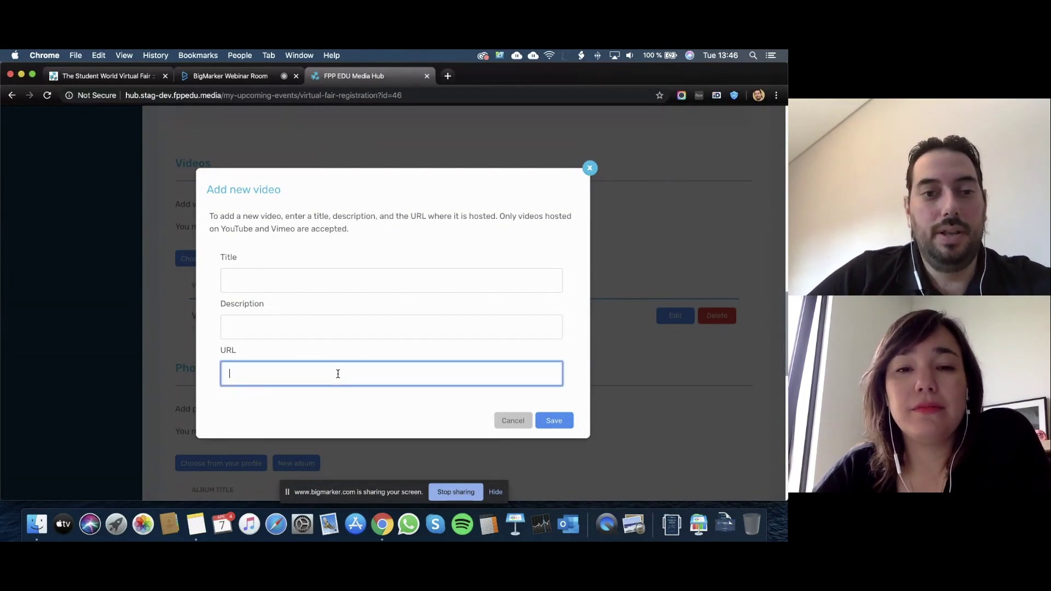
click(512, 422)
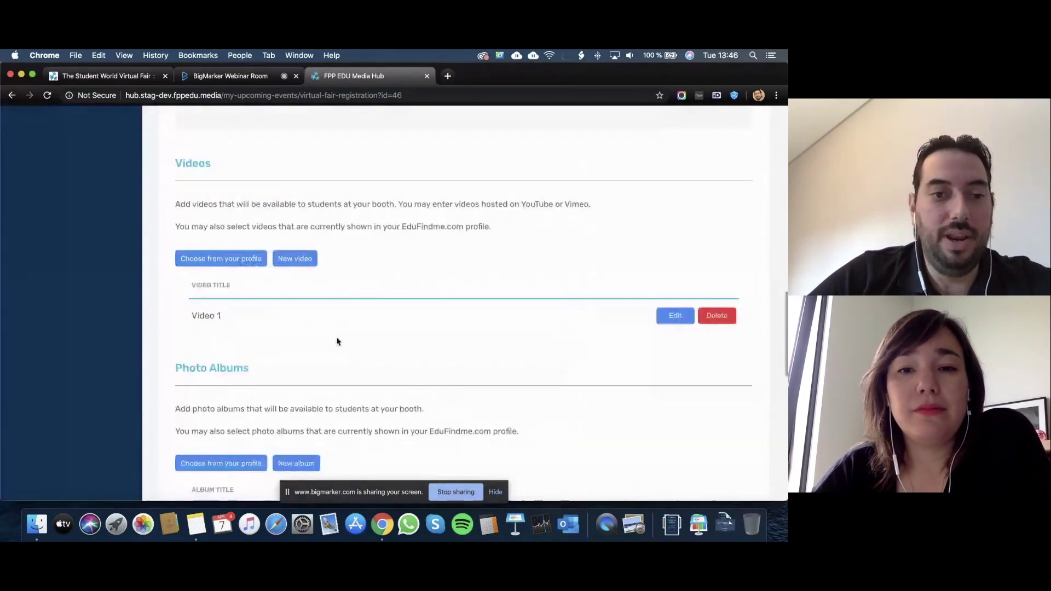
Open the new photo album form, cancel it, and move on to the Brochures list
scroll(336, 342, down, 5)
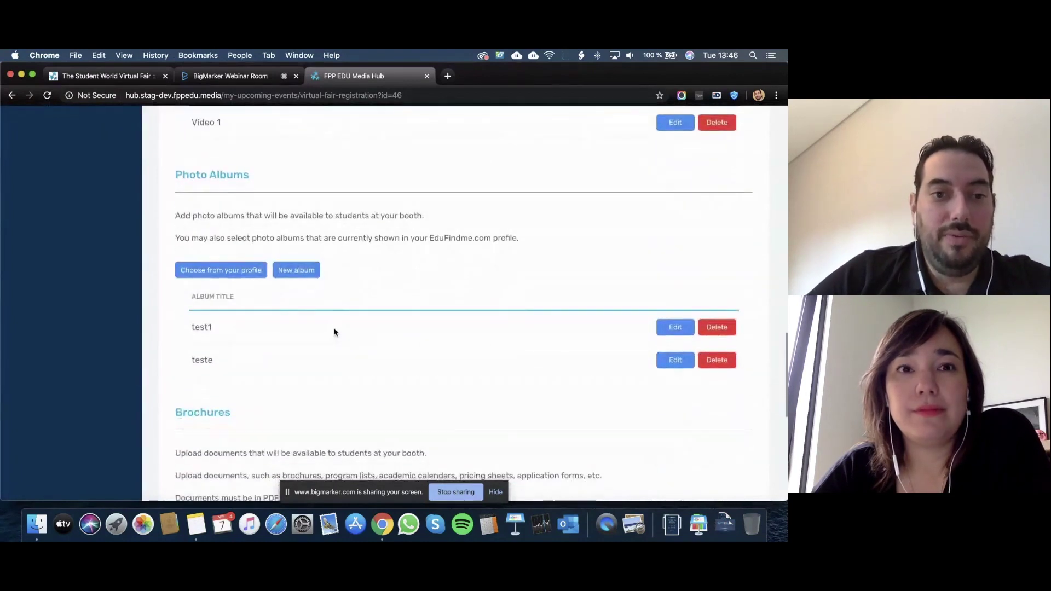
click(303, 269)
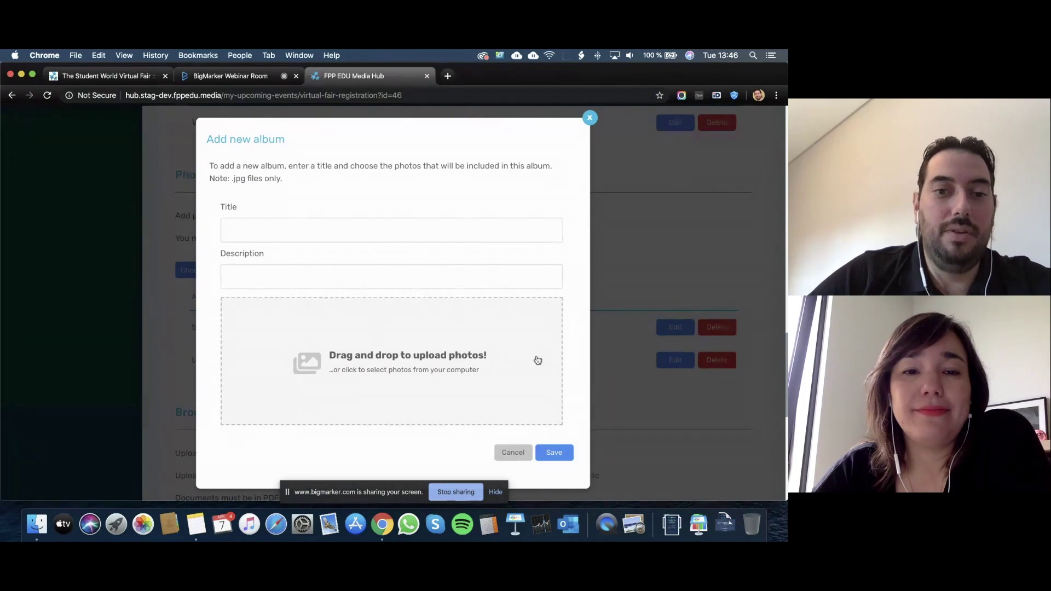
click(519, 453)
scroll(424, 251, down, 6)
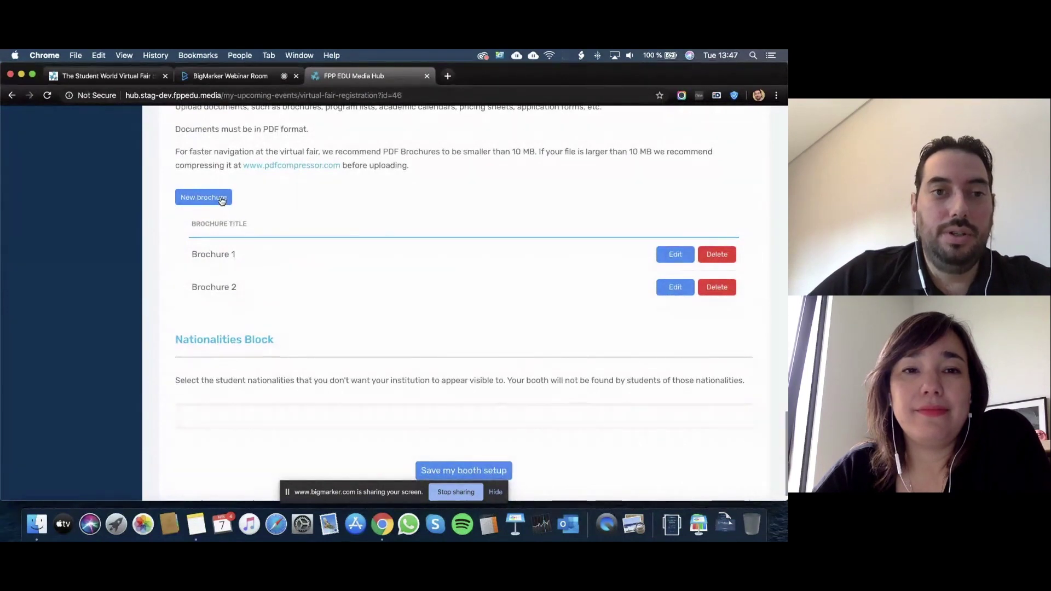
click(222, 201)
click(325, 254)
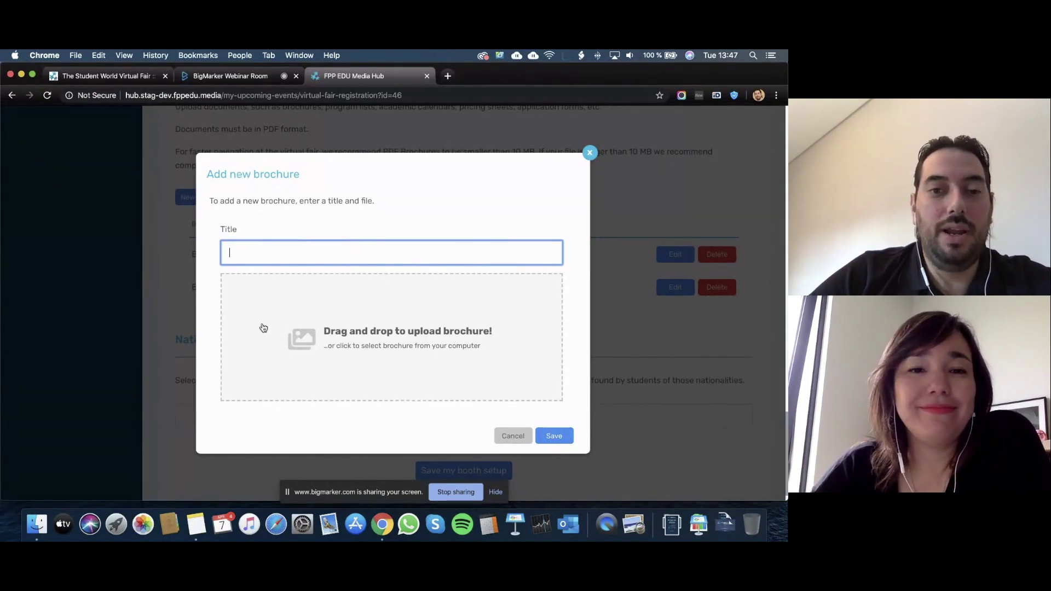
click(516, 437)
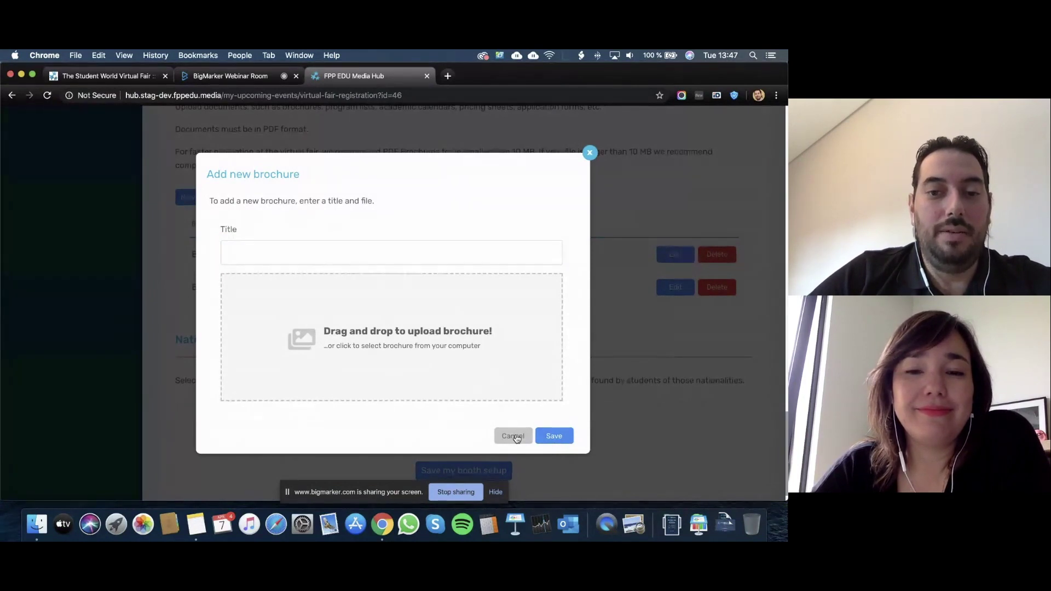
scroll(322, 277, down, 1)
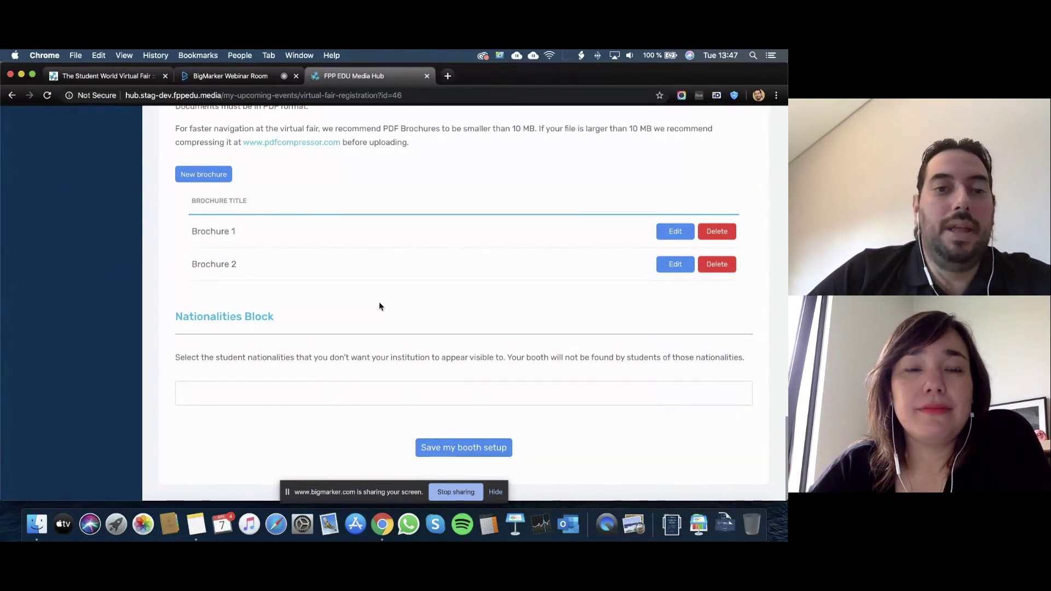
click(358, 395)
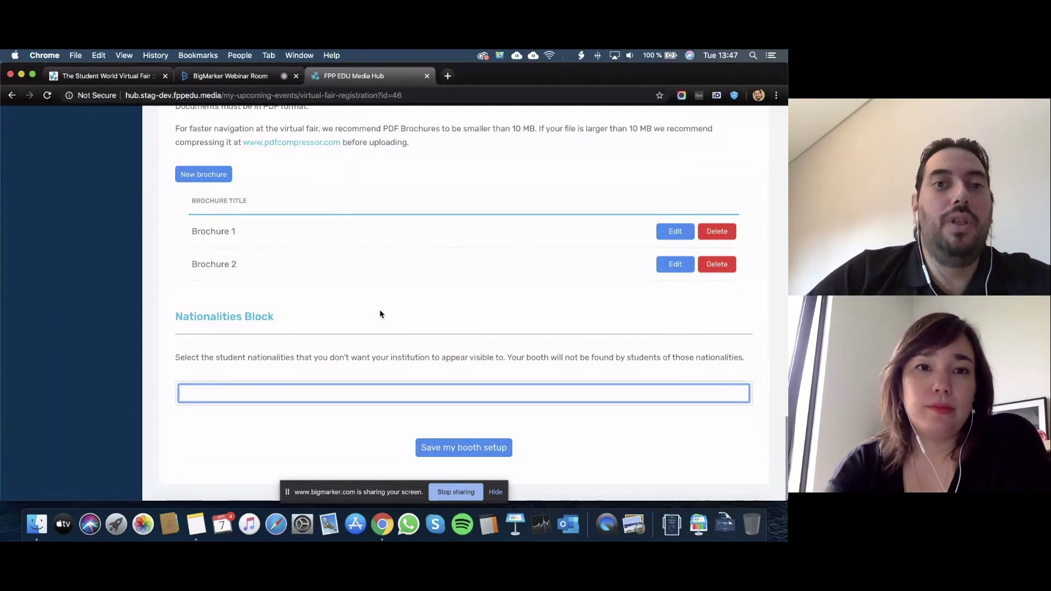
Scroll back to the top of the booth setup page and return to the BigMarker webinar room
scroll(380, 314, up, 5)
scroll(380, 314, up, 20)
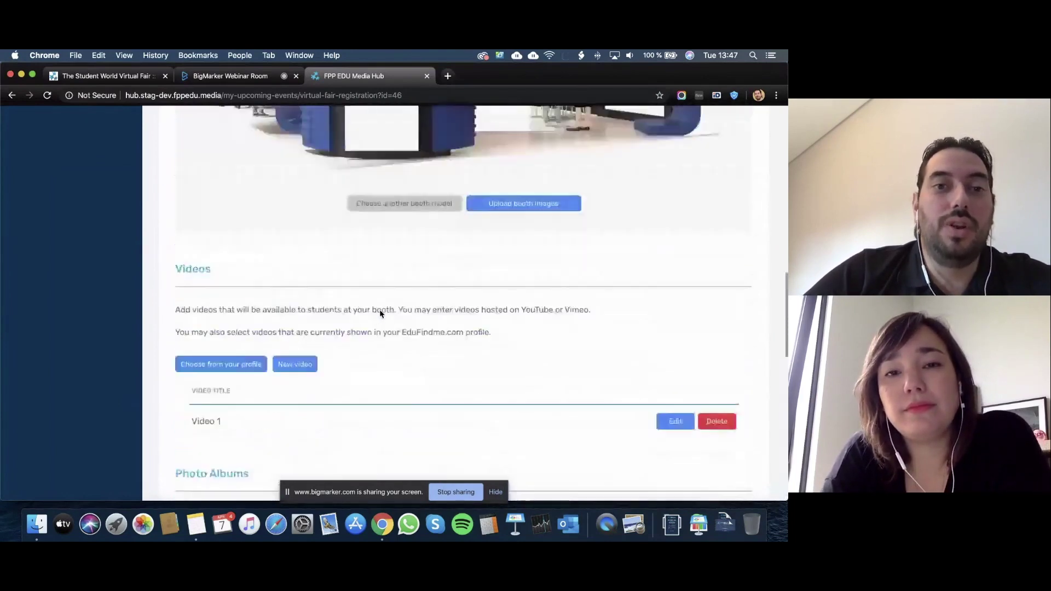
scroll(380, 314, up, 3)
scroll(381, 314, down, 20)
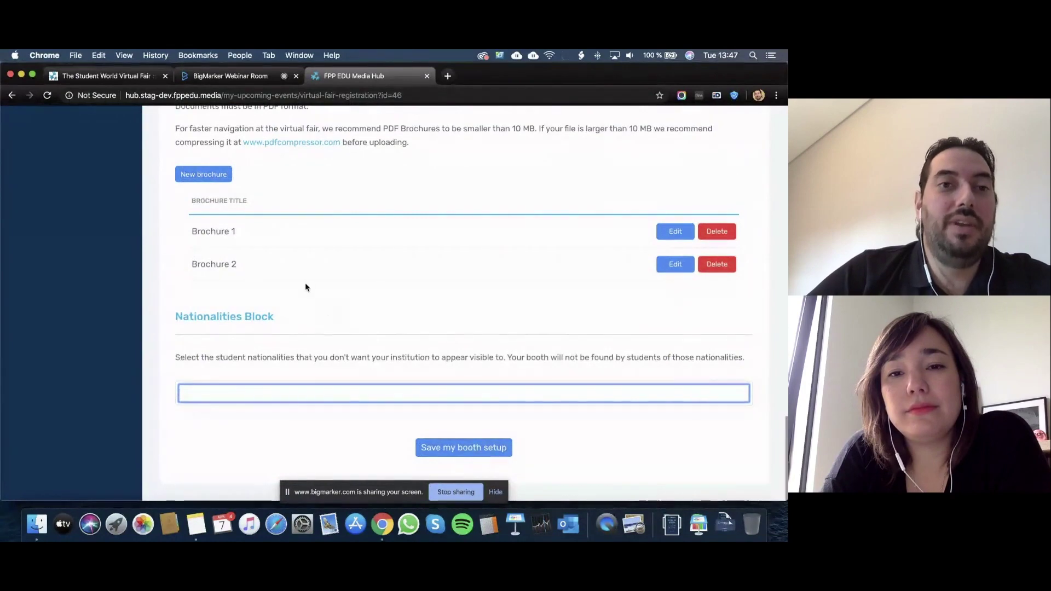
scroll(305, 285, up, 15)
scroll(305, 287, up, 15)
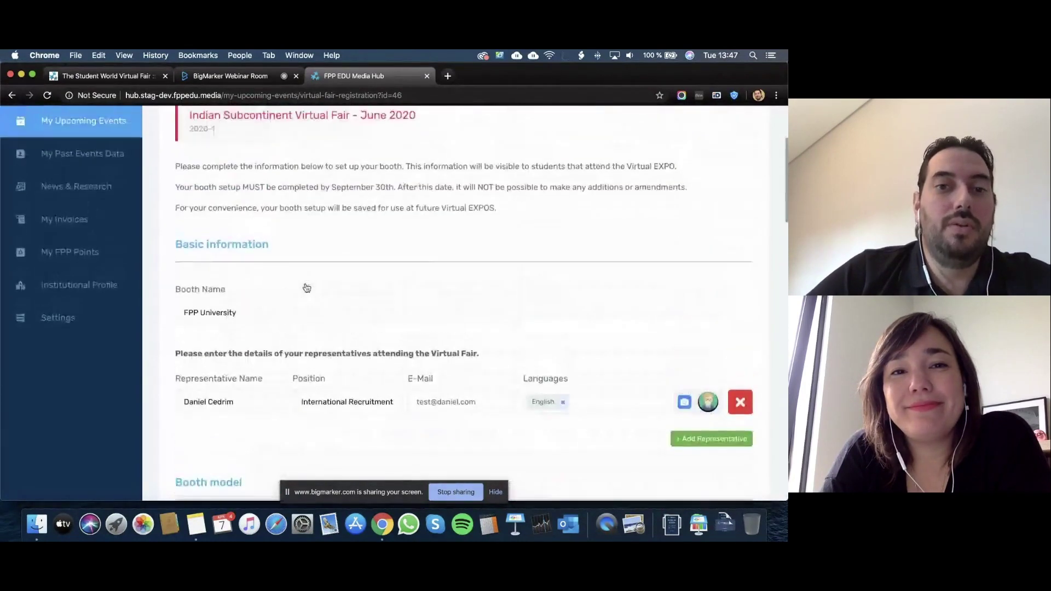
scroll(307, 284, up, 5)
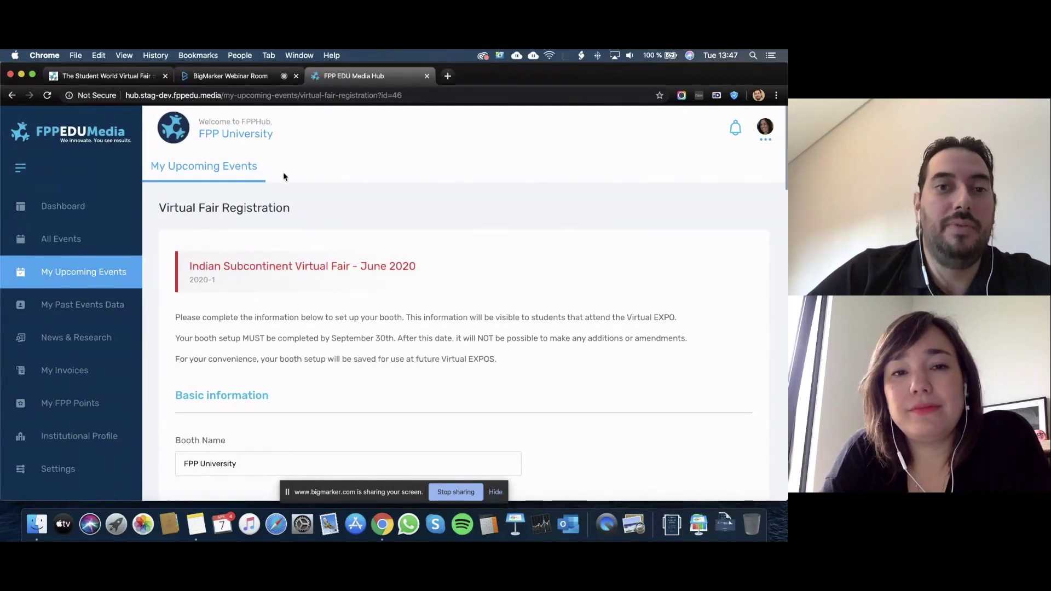
scroll(284, 176, down, 3)
scroll(375, 245, up, 3)
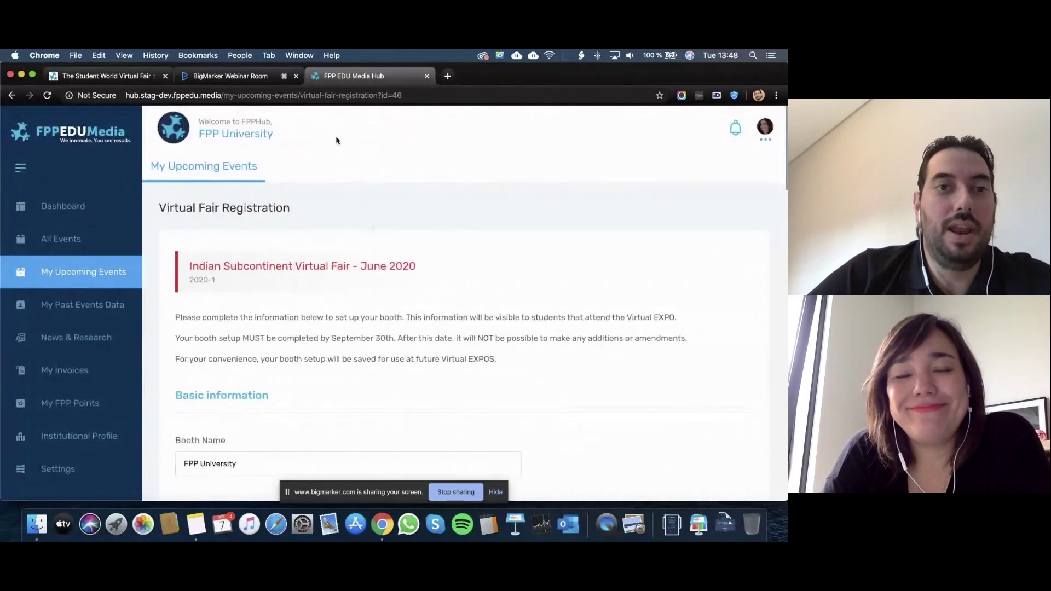
click(233, 76)
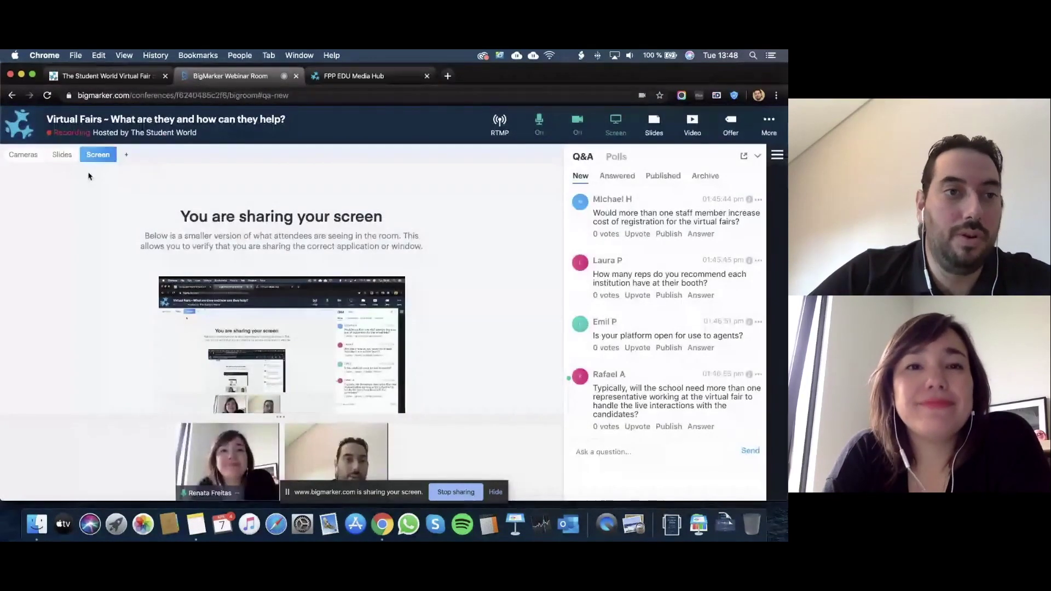